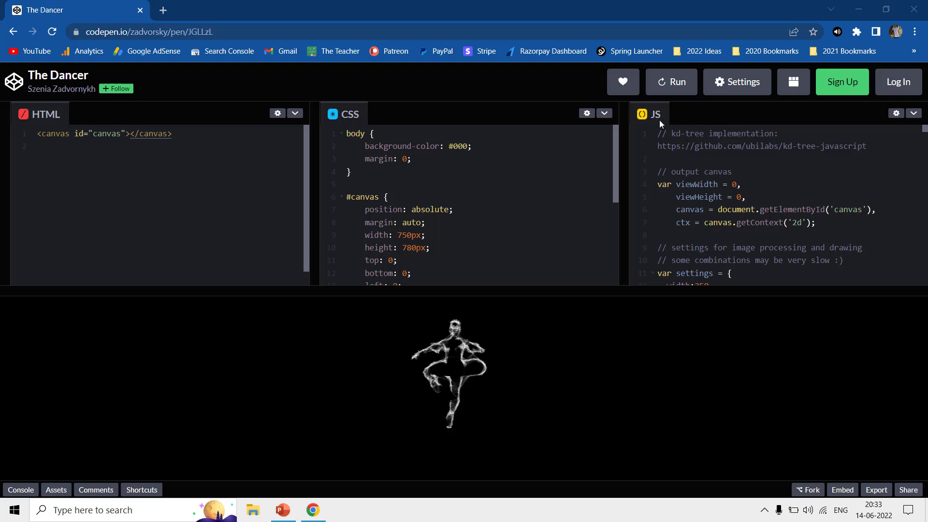
scroll(727, 190, "down", 2)
scroll(727, 190, "down", 2)
scroll(727, 190, "down", 2)
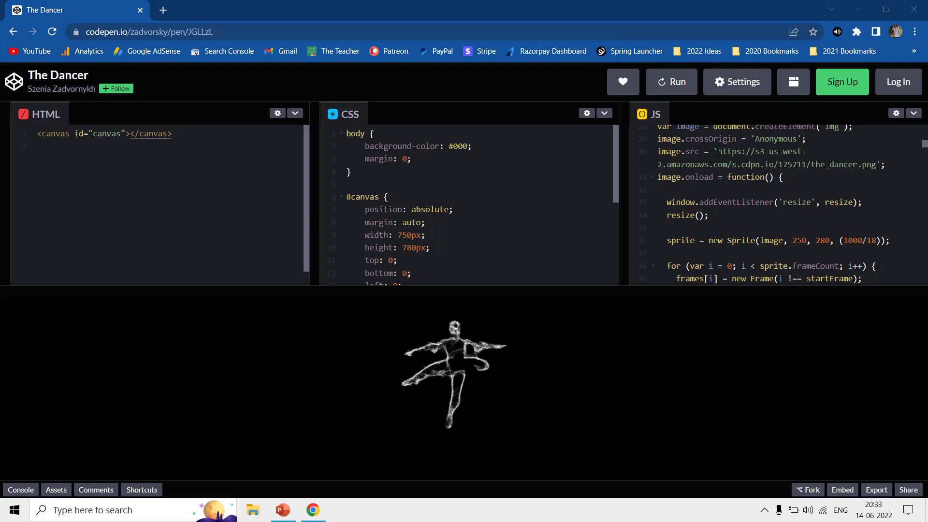
Open the sprite sheet from the code's image URL and save it to the Desktop as the_dancer
mouse_move(718, 151)
left_mouse_down()
mouse_move(875, 164)
mouse_move(162, 10)
left_mouse_up()
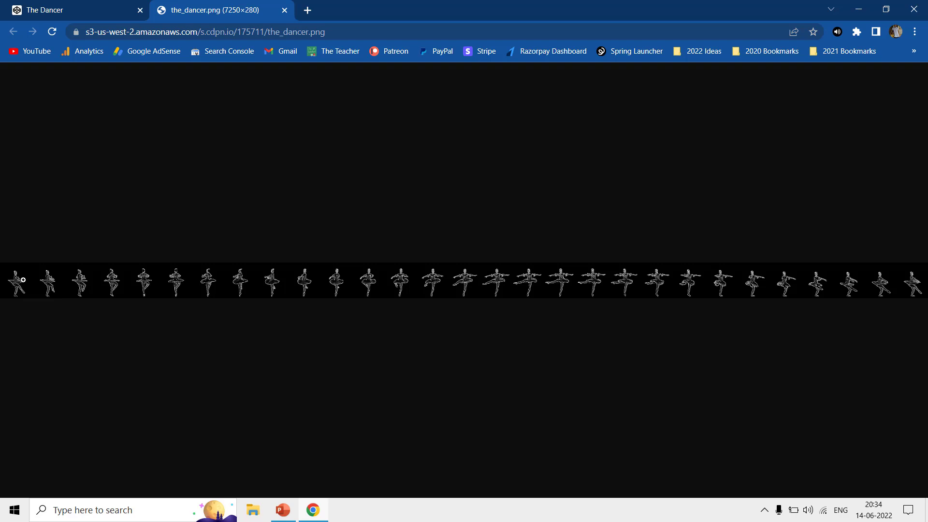
left_click(18, 283)
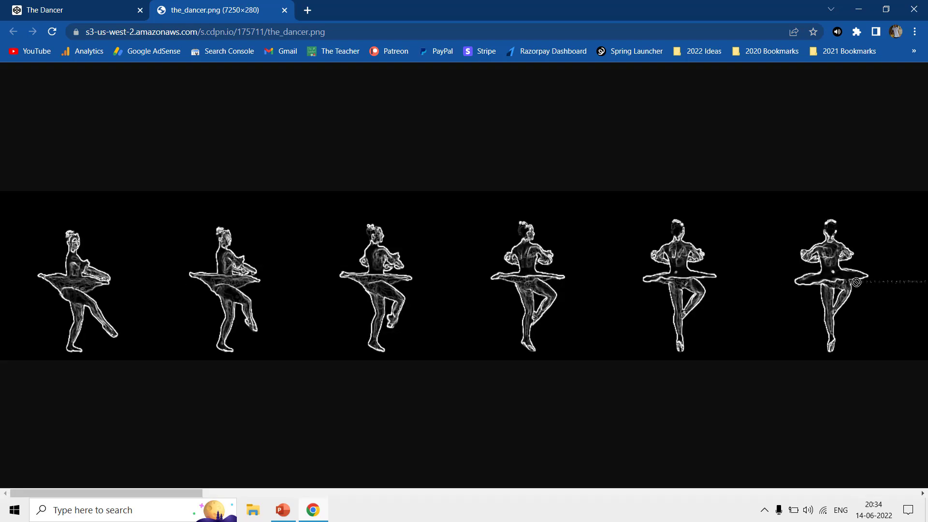
mouse_move(186, 490)
left_mouse_down()
mouse_move(899, 492)
mouse_move(113, 454)
left_mouse_up()
left_click_drag(2, 444, 105, 259)
right_click(325, 231)
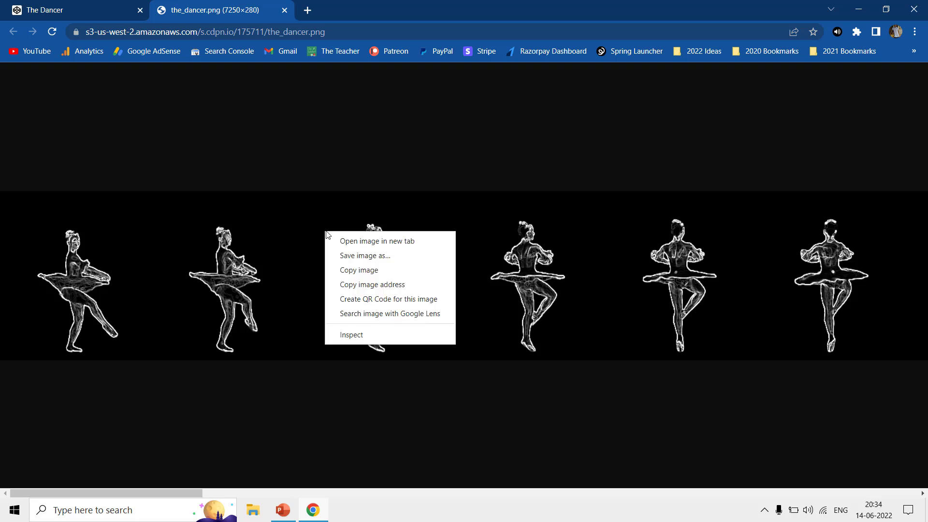
left_click(369, 255)
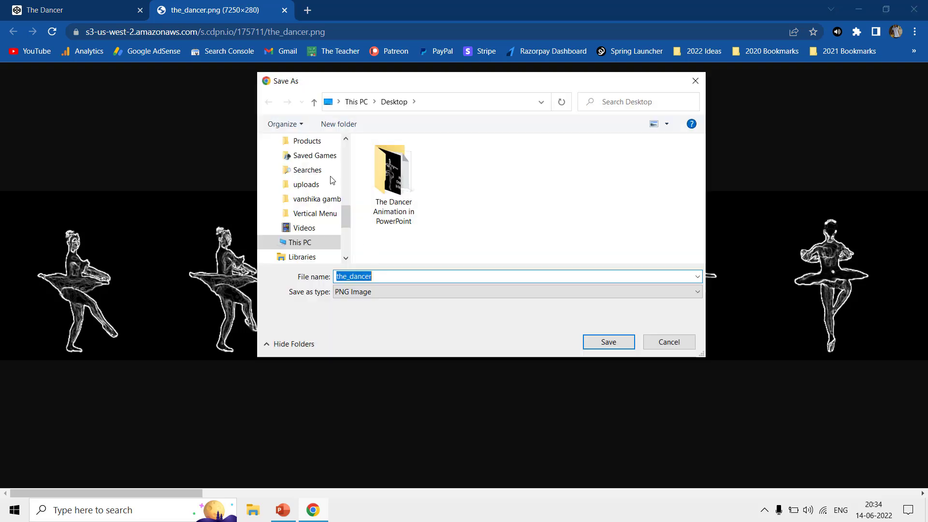
scroll(342, 157, "up", 1)
scroll(341, 157, "up", 3)
scroll(341, 157, "up", 3)
left_click(321, 156)
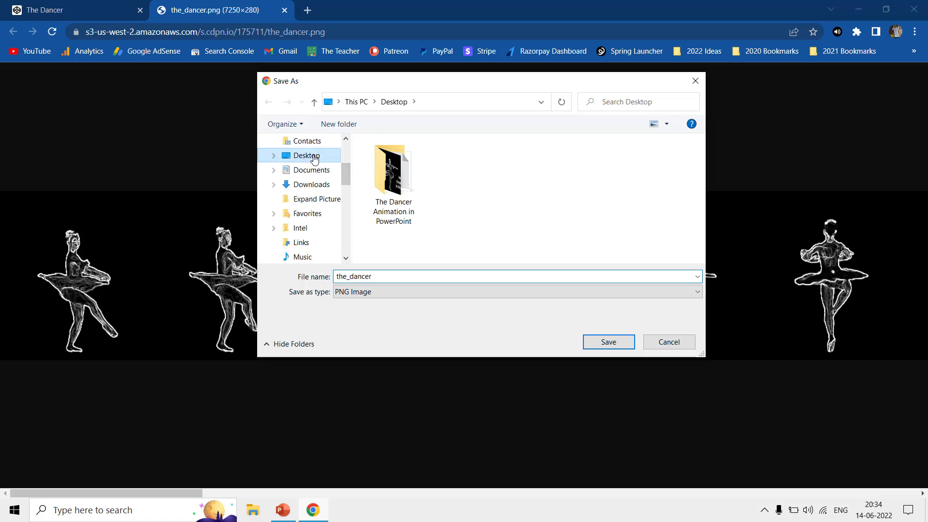
double_click(360, 278)
left_click(591, 343)
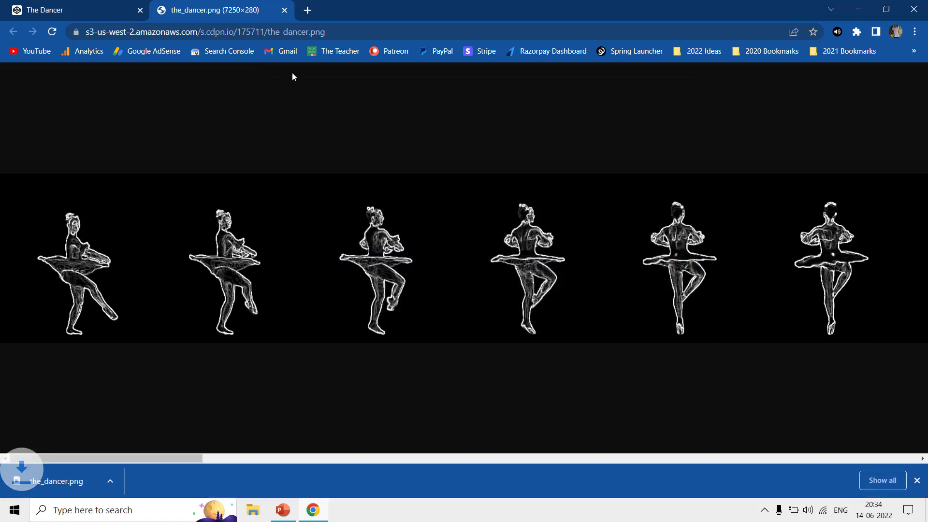
Search Google for 'crop picture in segments' and pick the IMGonline cut-photo result
left_click(261, 34)
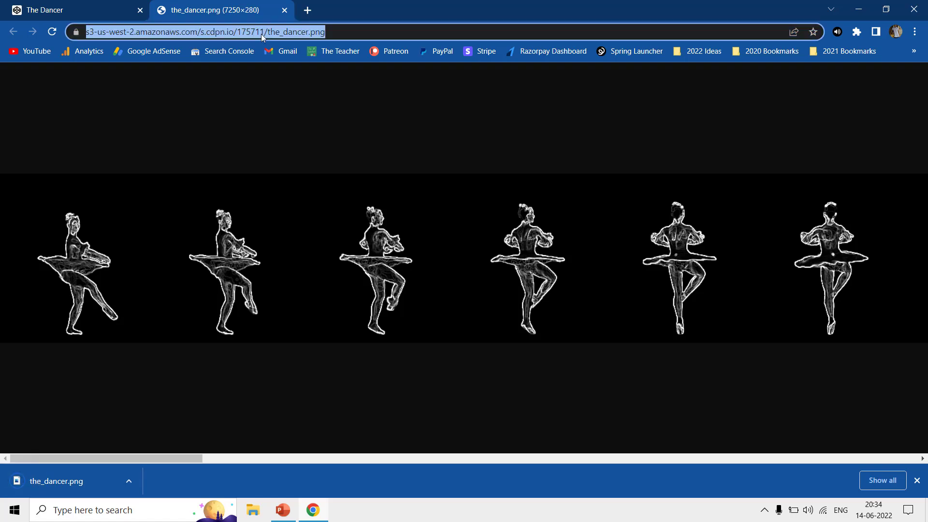
type("c")
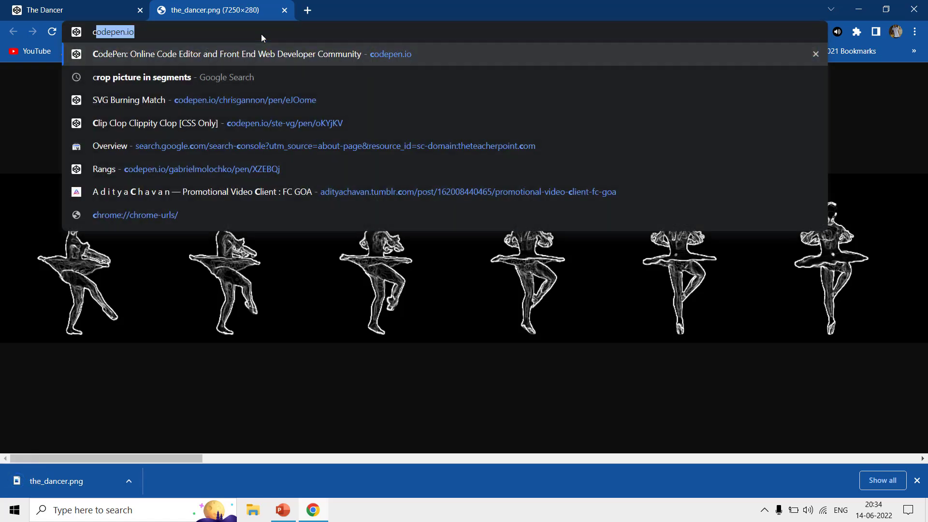
type("rop")
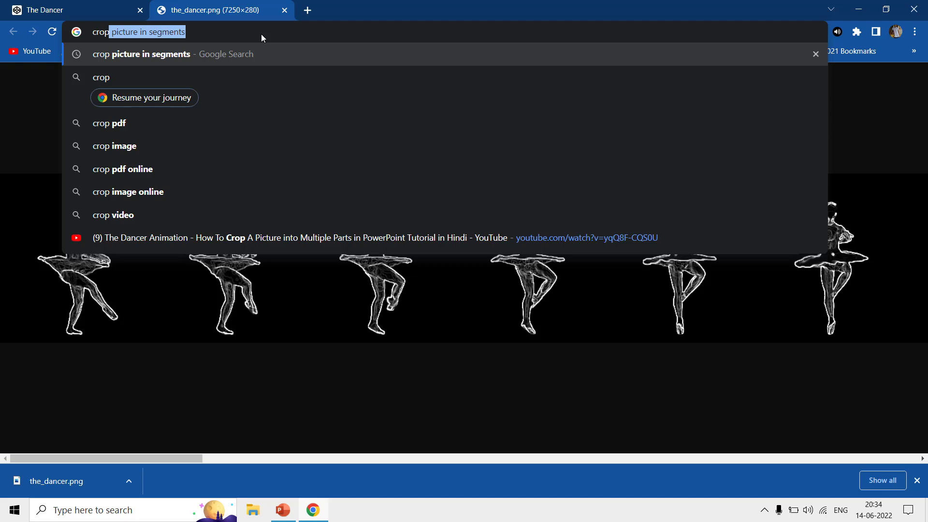
key("Return")
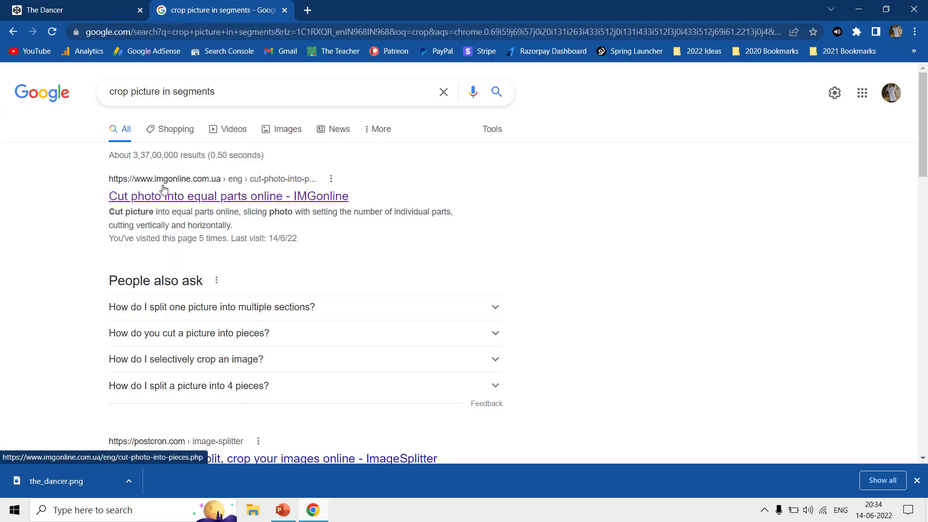
left_click(185, 191)
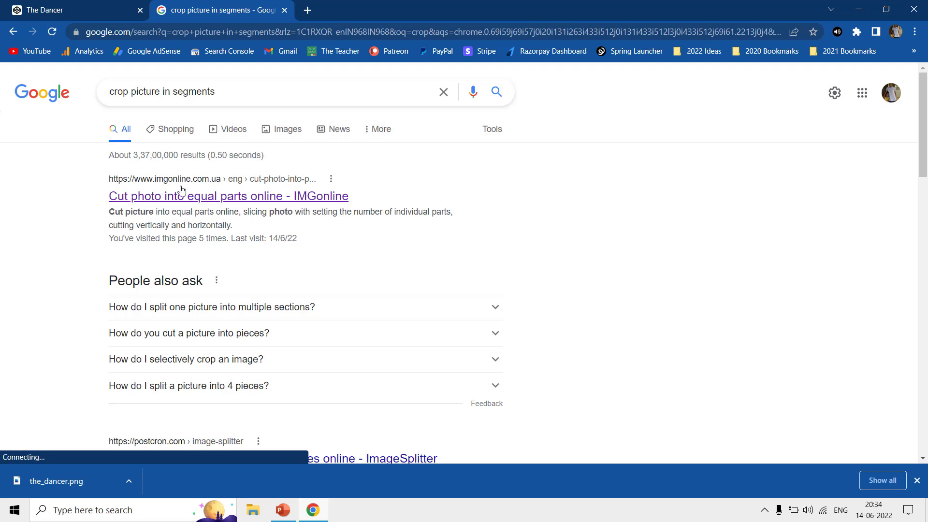
Open IMGonline's cut-photo tool and upload the_dancer.png from the Desktop
left_click(221, 192)
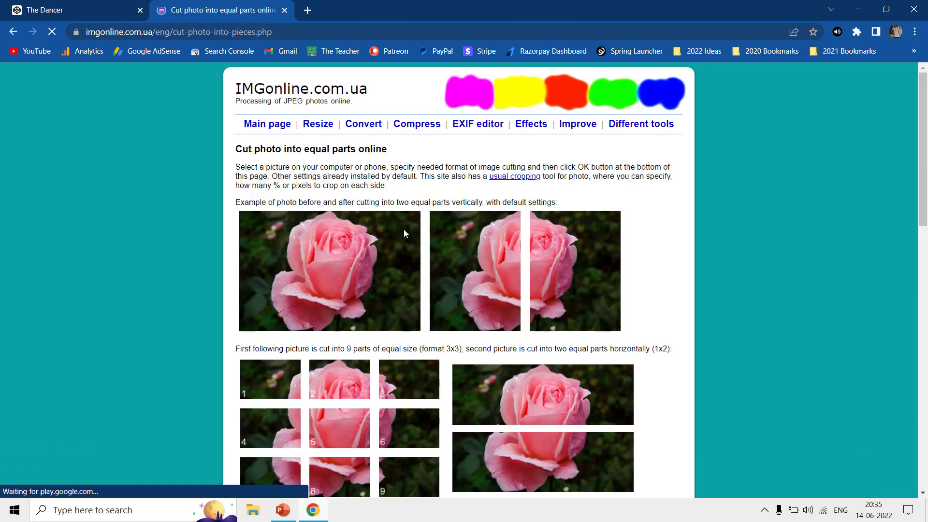
scroll(402, 233, "down", 1)
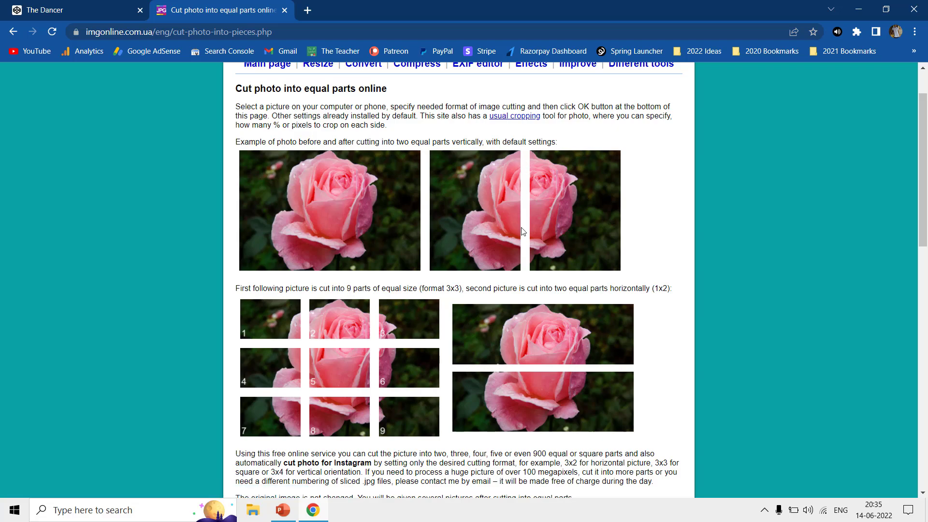
scroll(475, 268, "down", 6)
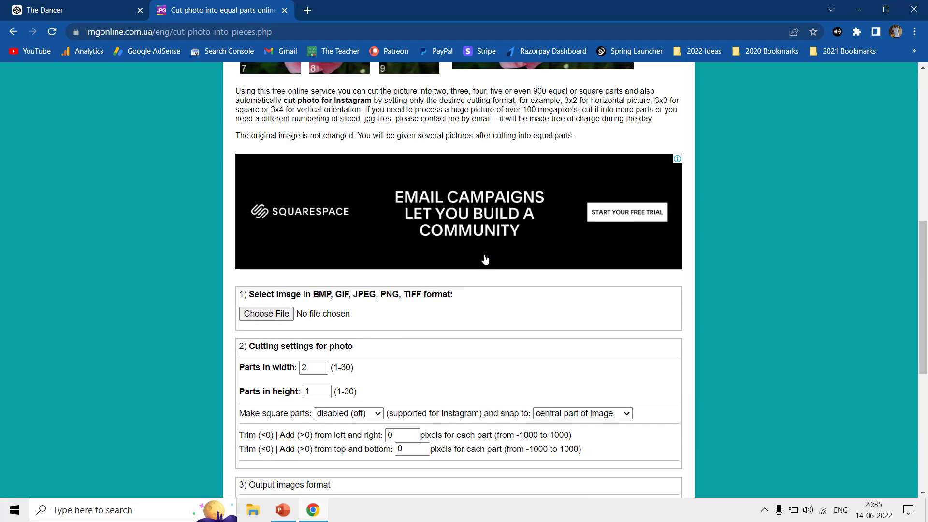
scroll(341, 270, "down", 2)
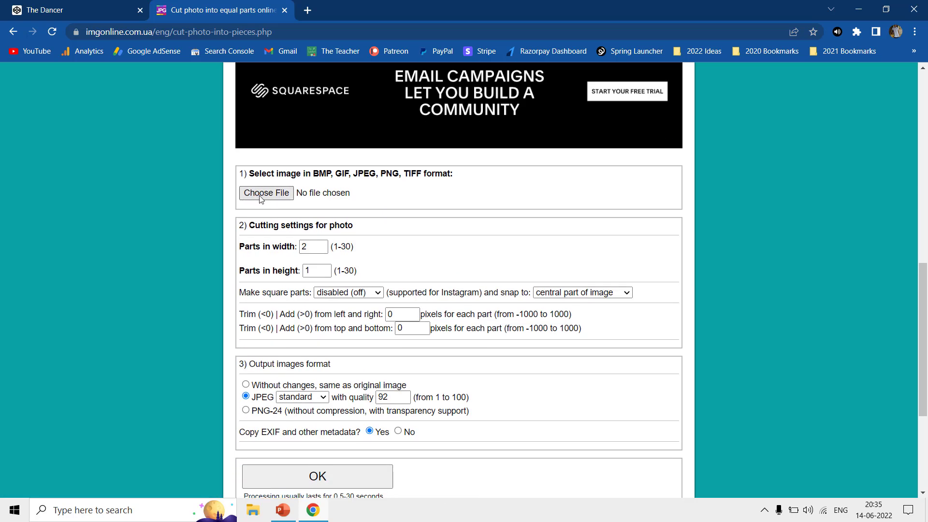
left_click(267, 194)
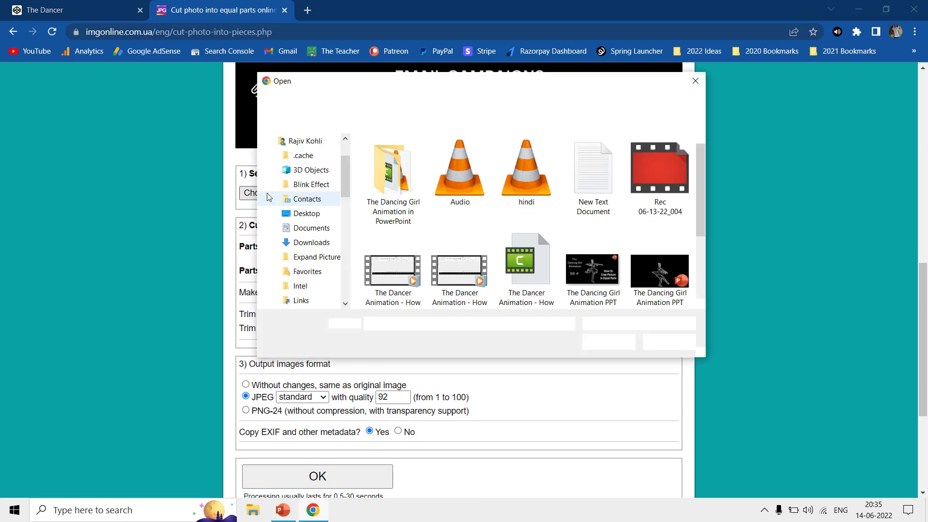
scroll(311, 203, "up", 4)
scroll(298, 182, "up", 3)
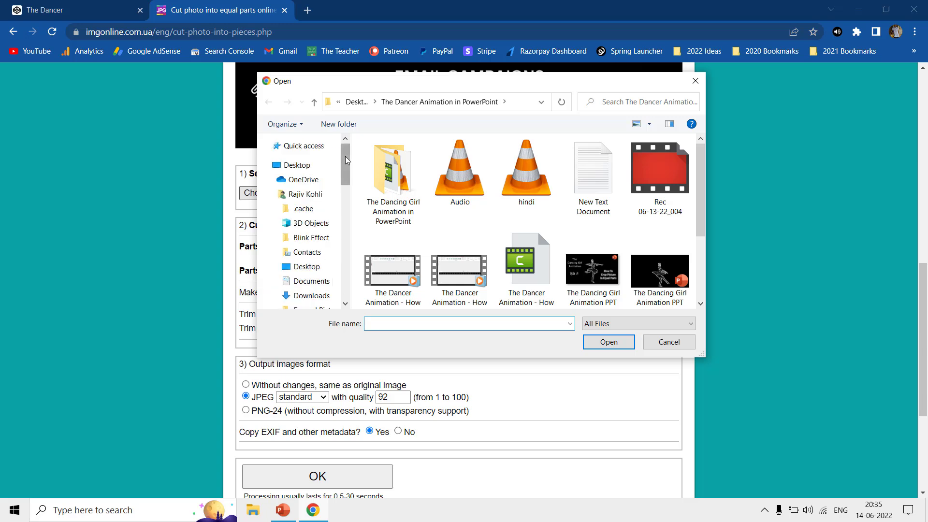
left_click(286, 171)
scroll(414, 211, "down", 1)
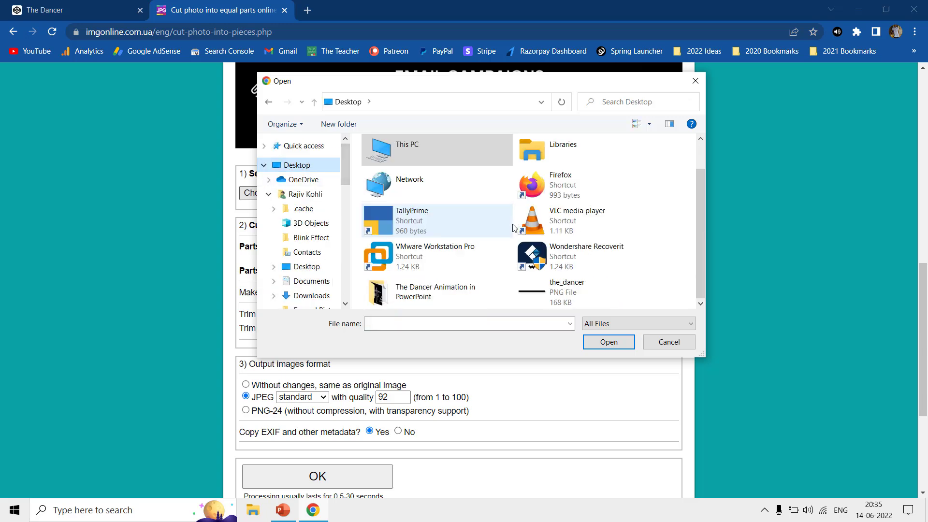
left_click(551, 287)
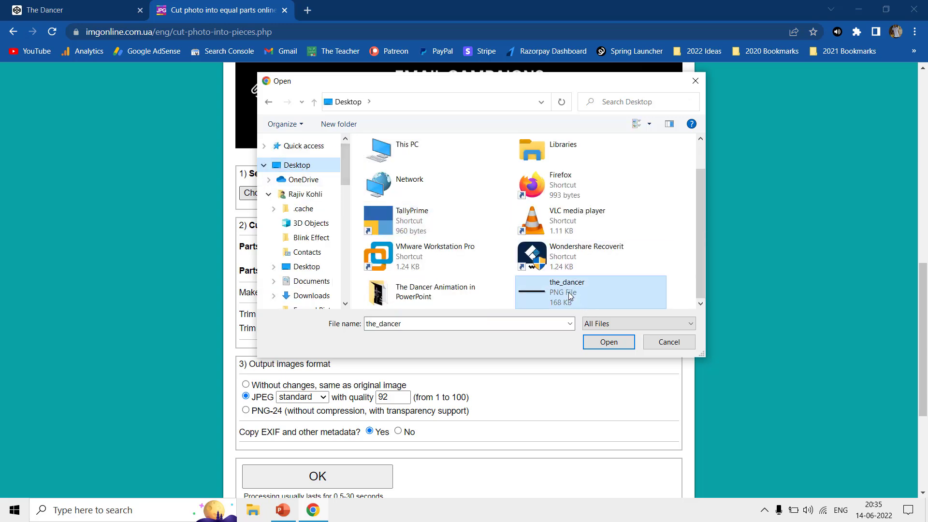
left_click(606, 342)
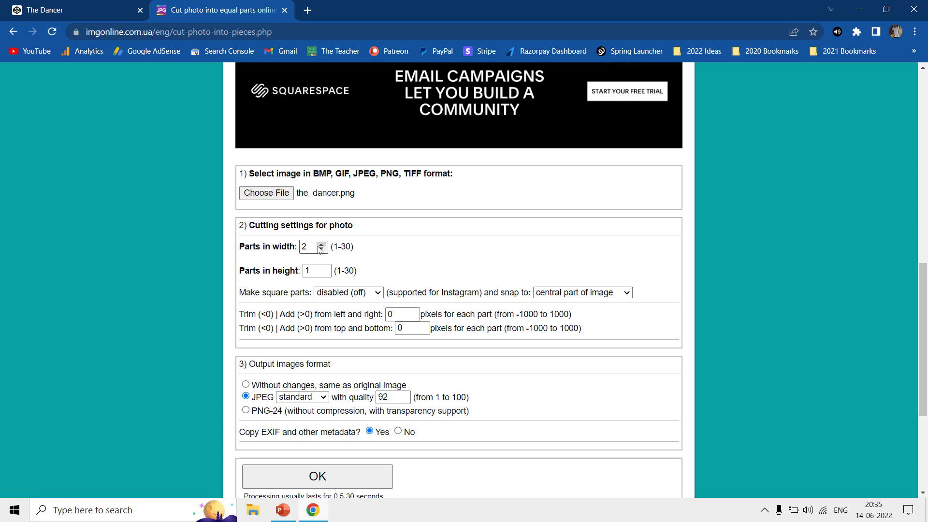
Set the cut to 29 parts wide by 1 high with square parts enabled
left_click(305, 271)
left_click(310, 247)
type("9")
left_click(382, 251)
left_click(336, 295)
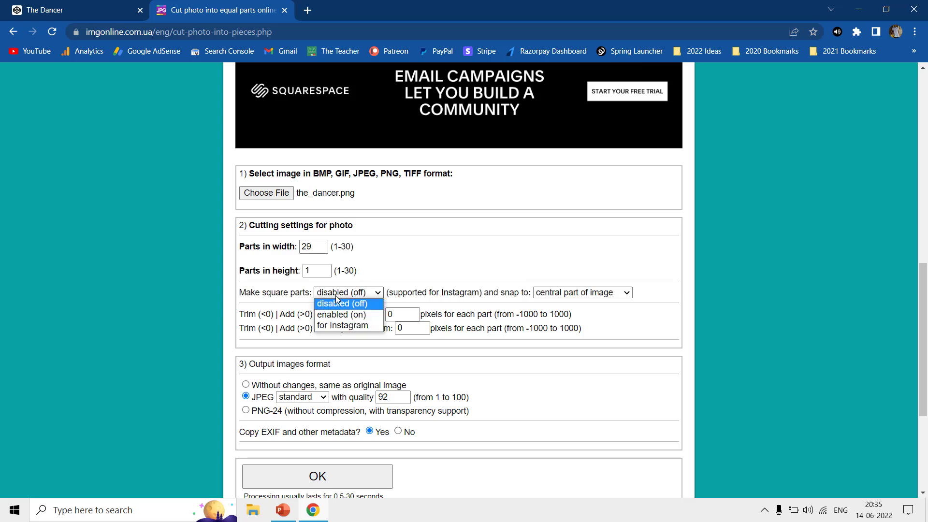
left_click(335, 316)
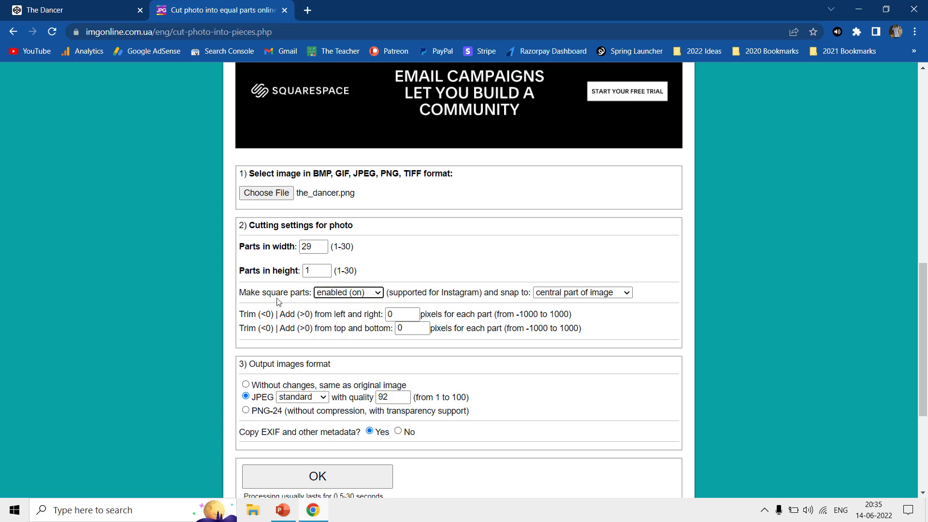
left_click(393, 315)
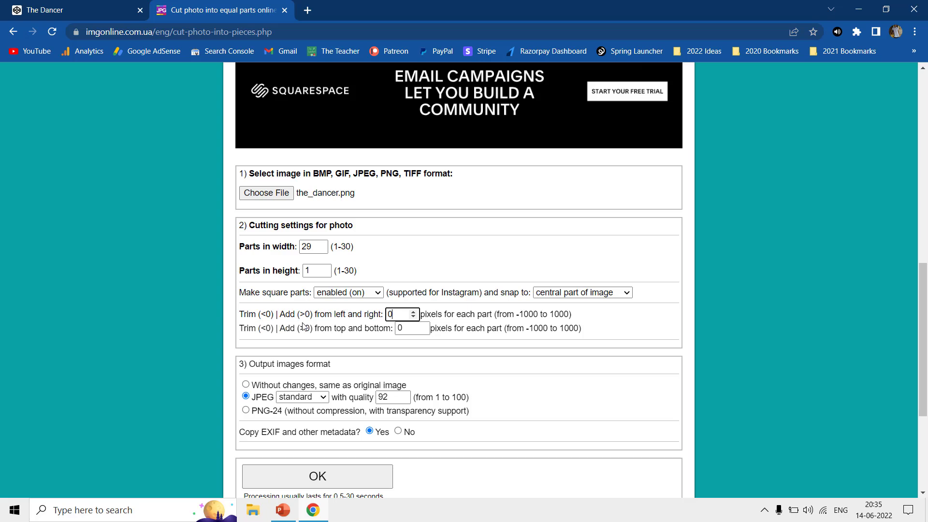
scroll(329, 322, "down", 2)
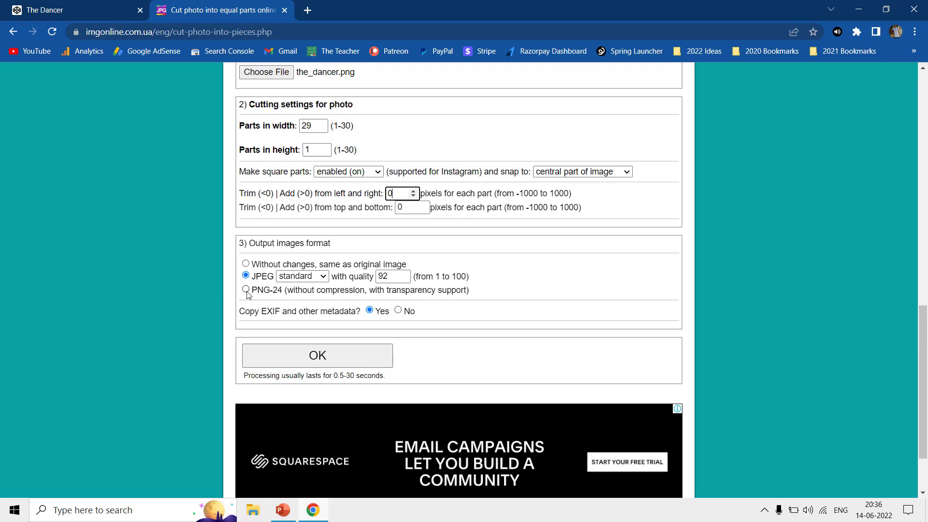
Cut the_dancer.png into 29 parts and preview image parts #001 through #004
left_click(305, 357)
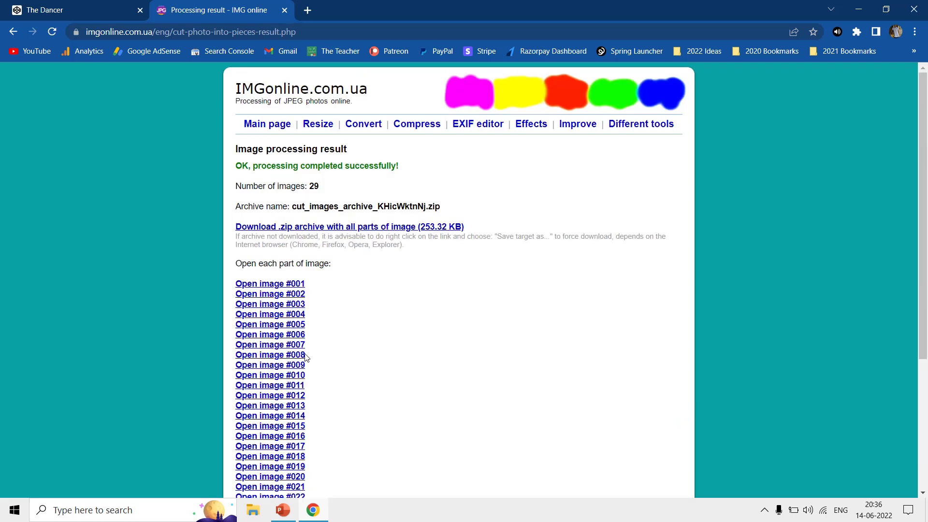
scroll(332, 253, "down", 2)
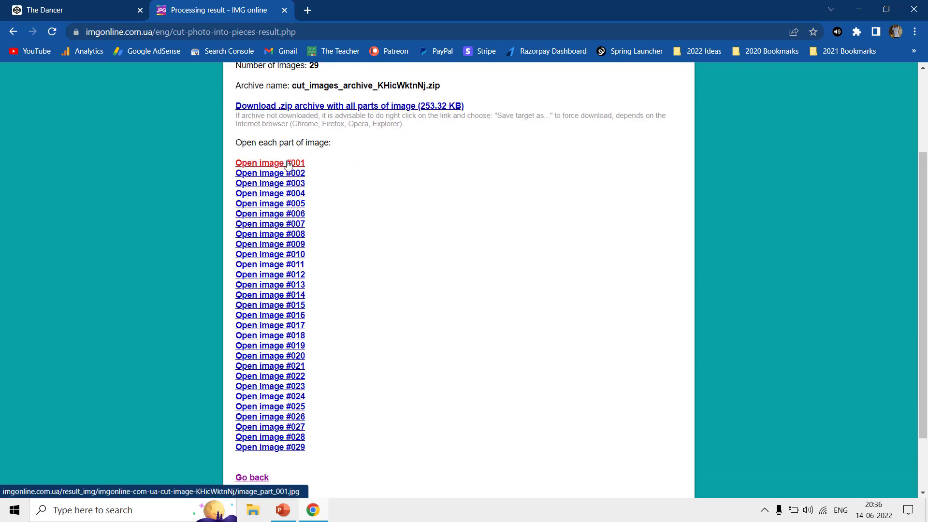
left_click(287, 163)
left_click(12, 32)
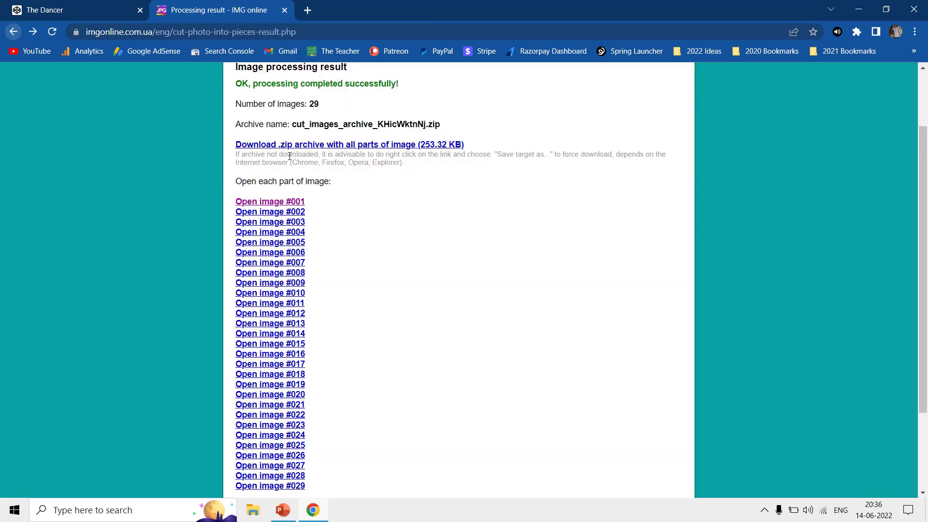
left_click(294, 212)
left_click(13, 32)
left_click(270, 223)
left_click(13, 32)
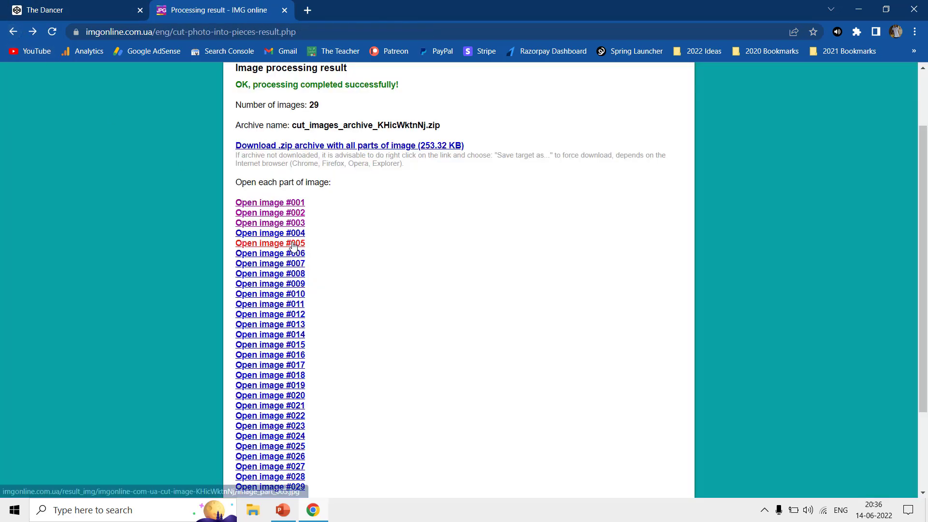
left_click(270, 233)
left_click(12, 32)
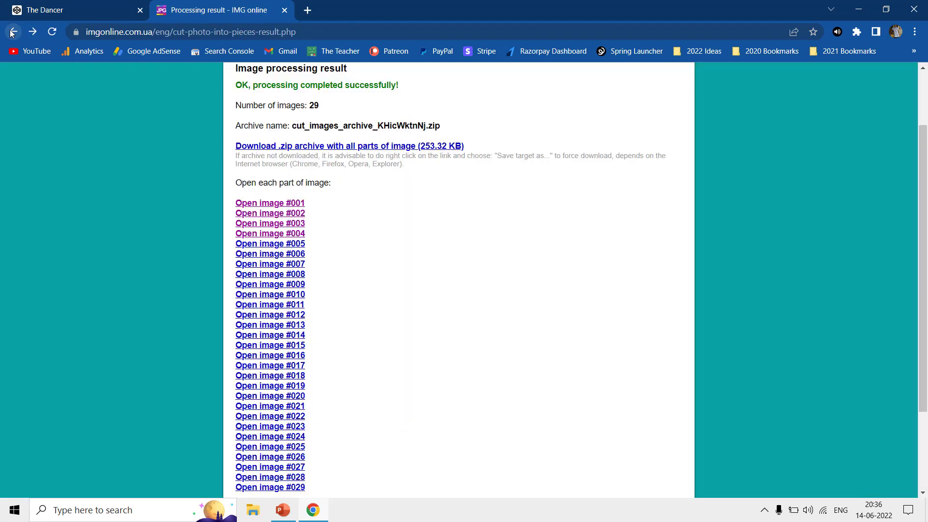
Open several image parts in new tabs and browse them up to part #007
right_click(273, 204)
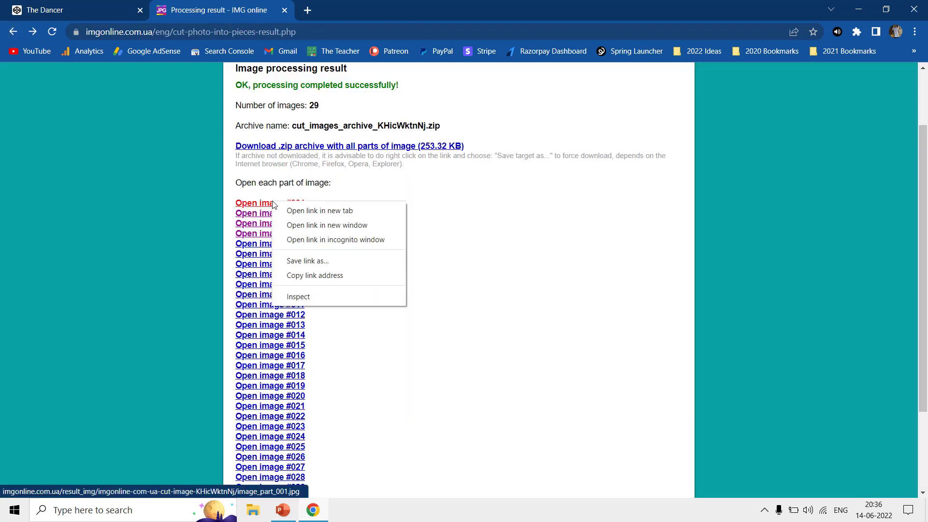
left_click(318, 212)
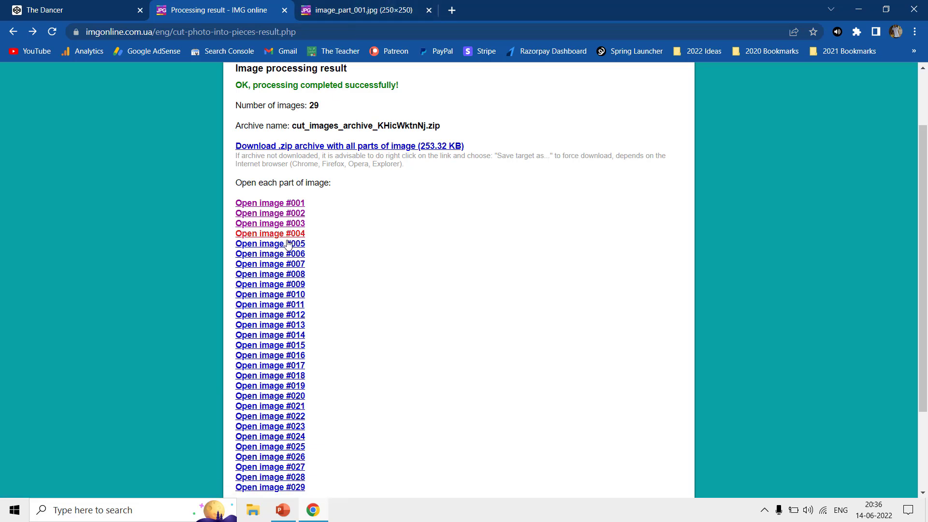
middle_click(294, 215)
middle_click(290, 235)
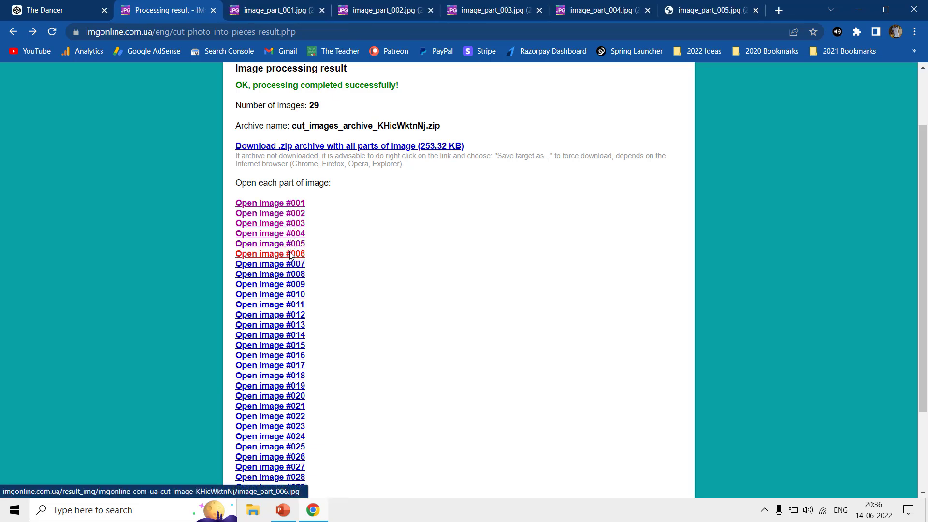
left_click(290, 254, "ctrl")
left_click(305, 11)
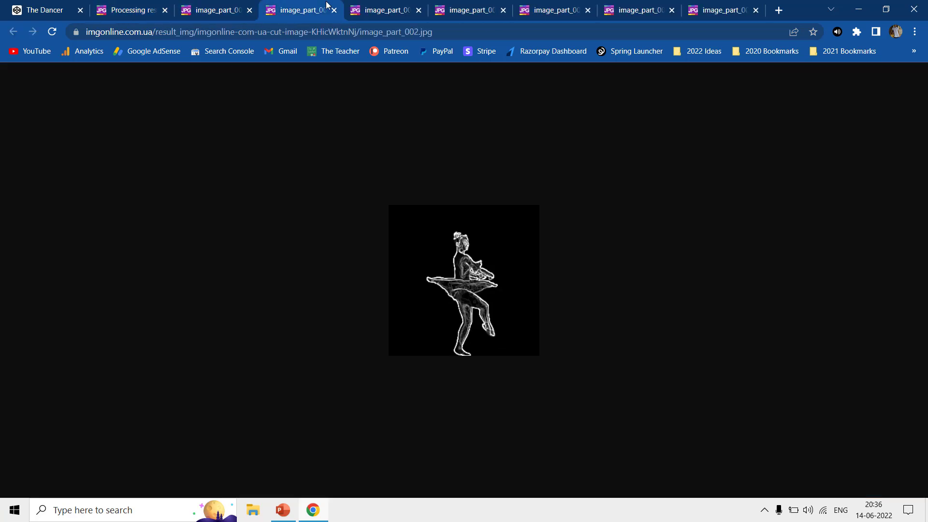
left_click(417, 7)
left_click(472, 8)
left_click(555, 7)
left_click(623, 7)
left_click(696, 8)
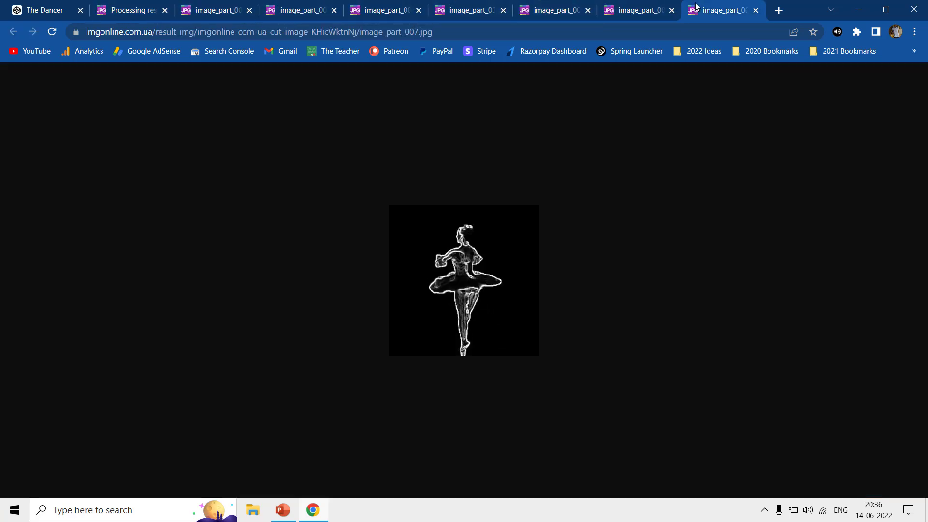
Close the preview tabs and download the .zip archive of all image parts
left_click(223, 5)
left_click(250, 10)
left_click(249, 10)
left_click(250, 10)
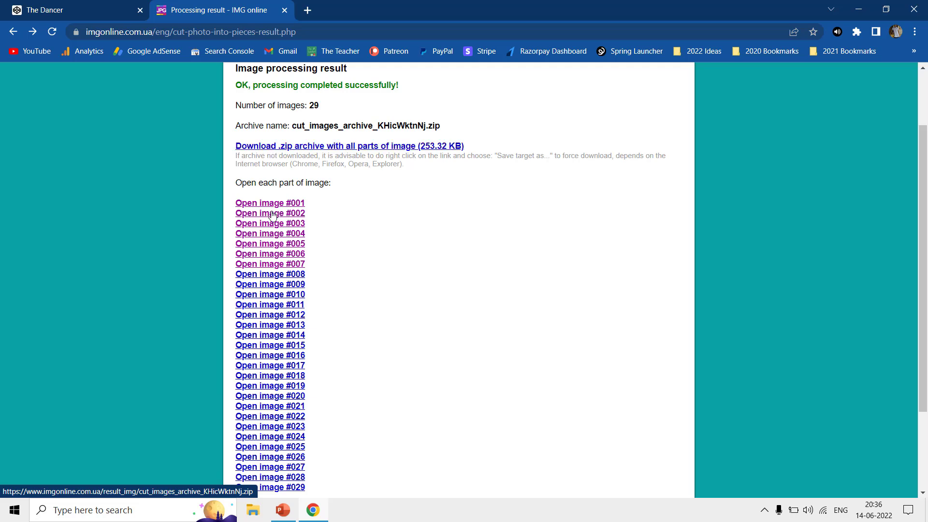
scroll(274, 218, "down", 2)
scroll(273, 257, "up", 3)
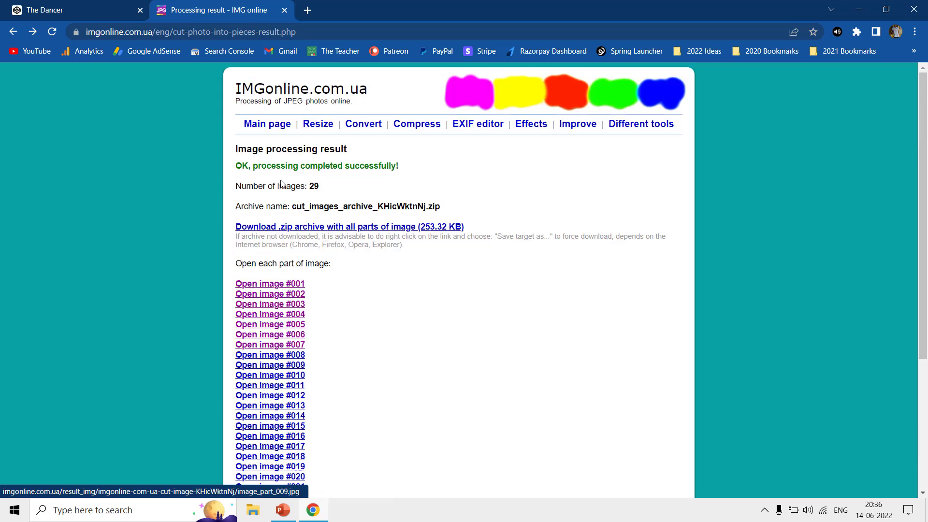
left_click(309, 231)
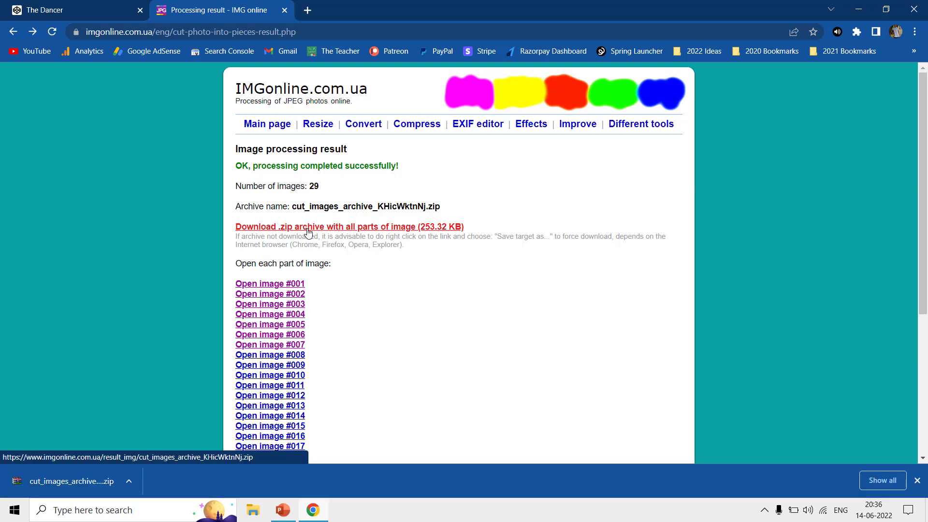
left_click(135, 472)
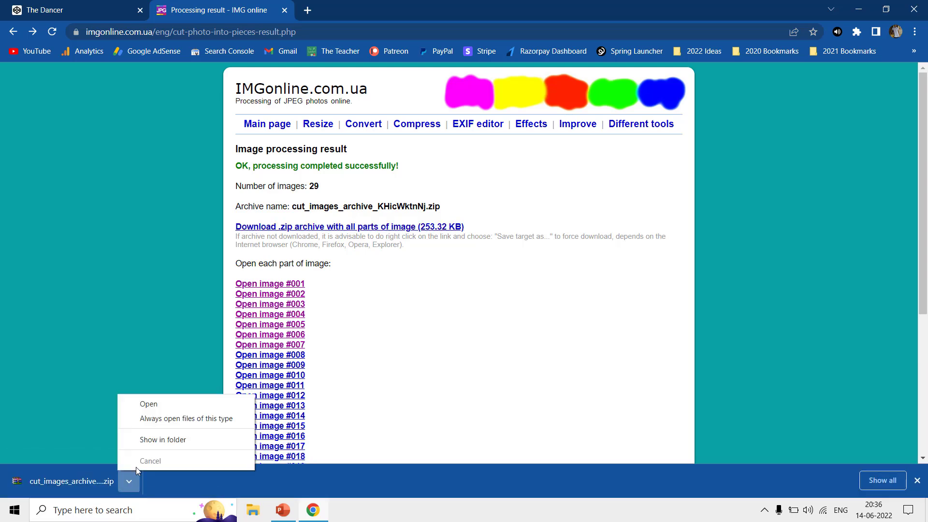
Extract the zip to cut_images_archive and open its subfolder of dancer image parts
left_click(149, 440)
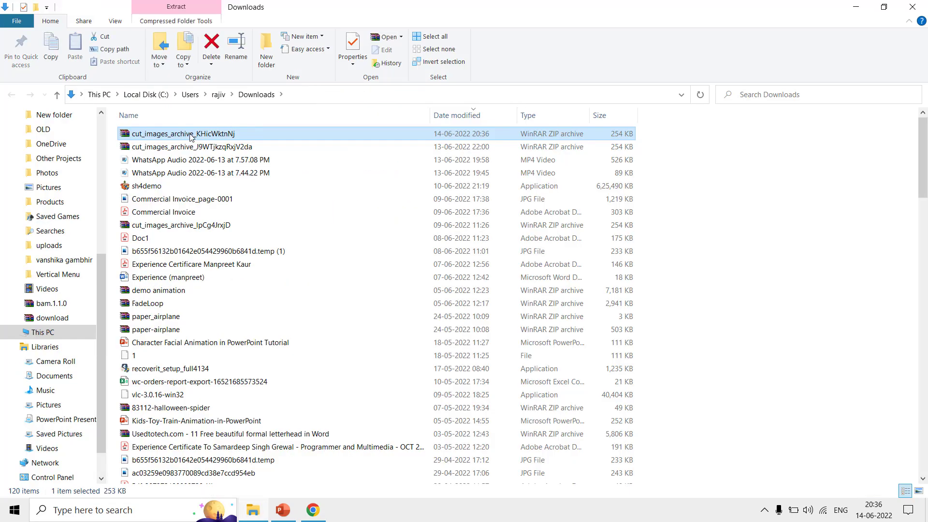
right_click(191, 138)
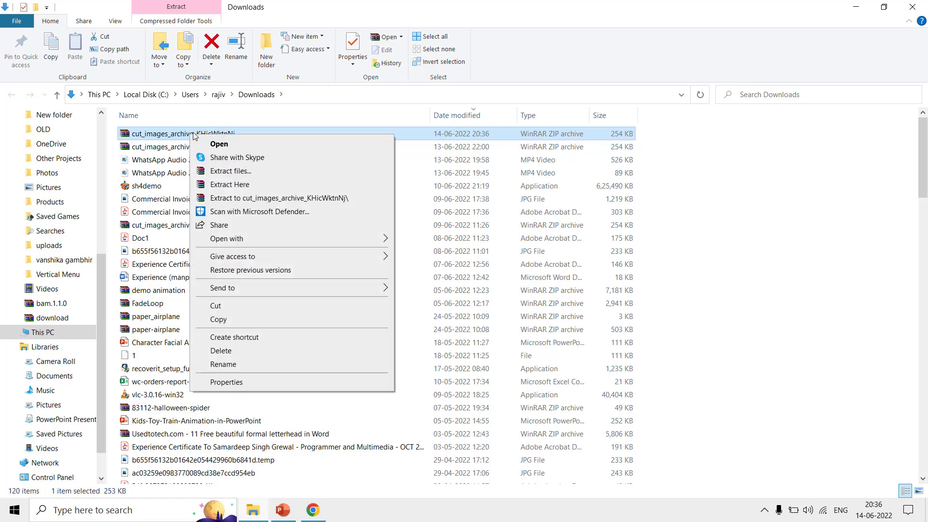
left_click(266, 198)
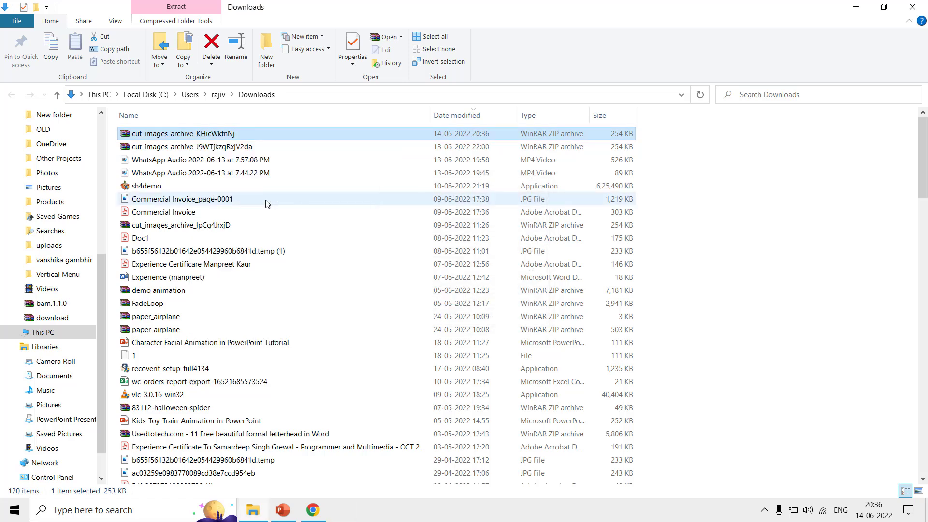
scroll(261, 291, "down", 5)
scroll(251, 370, "down", 5)
scroll(229, 363, "down", 5)
scroll(229, 363, "down", 4)
scroll(218, 365, "down", 10)
scroll(192, 362, "down", 1)
double_click(175, 321)
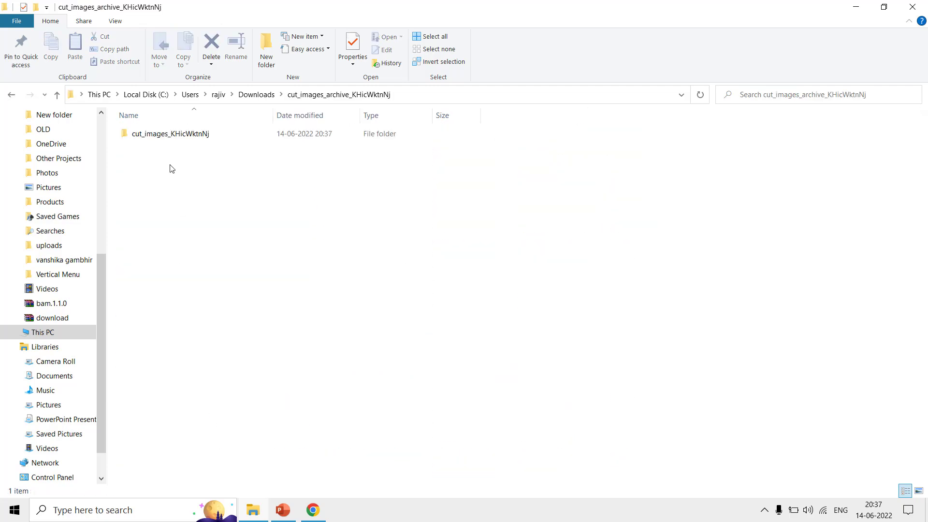
double_click(170, 138)
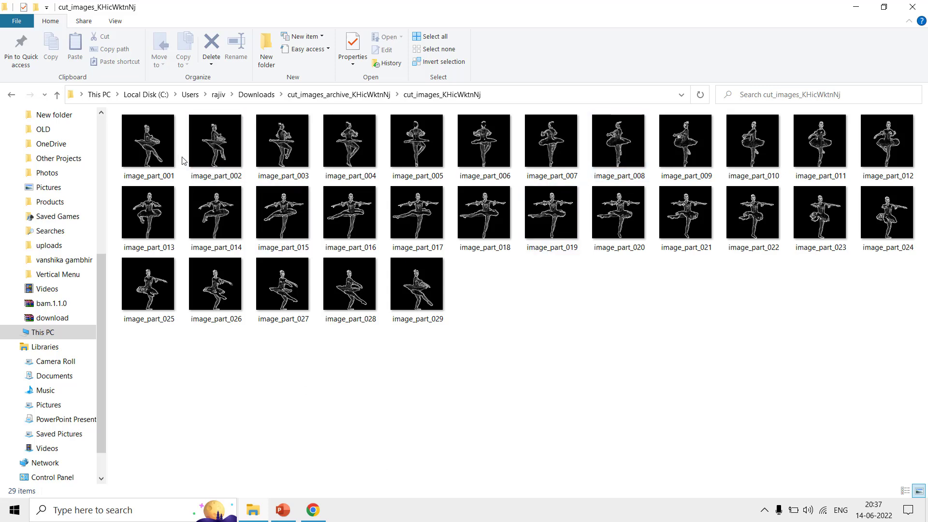
Start a new blank presentation and insert a picture from this device
left_click(283, 509)
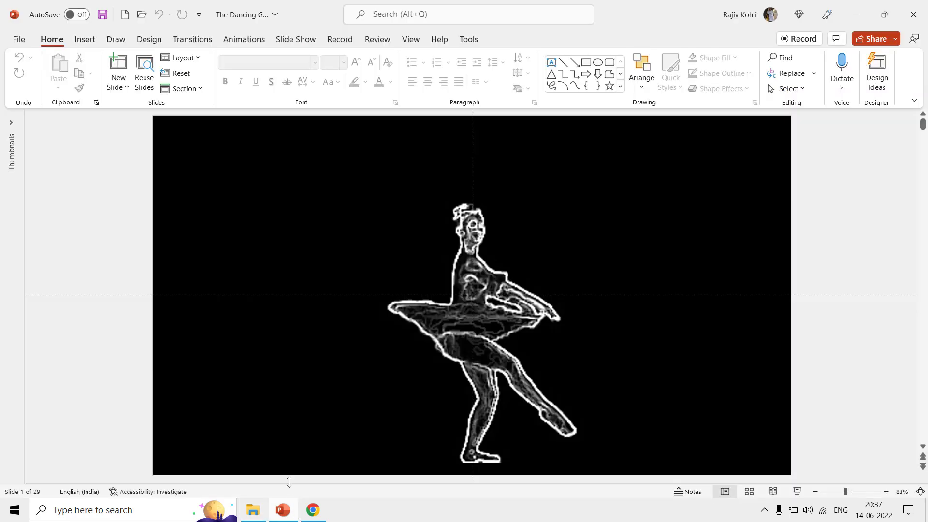
left_click(18, 42)
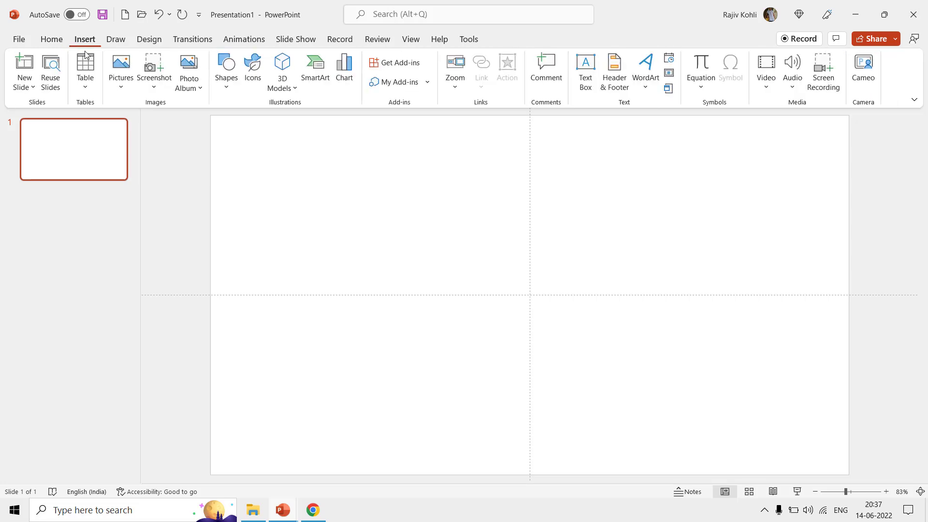
left_click(121, 77)
left_click(133, 130)
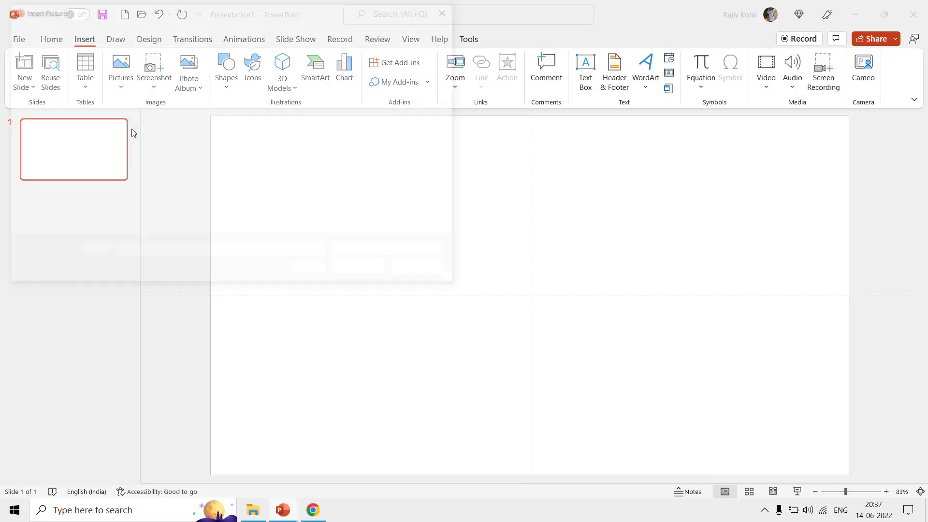
scroll(44, 83, "up", 3)
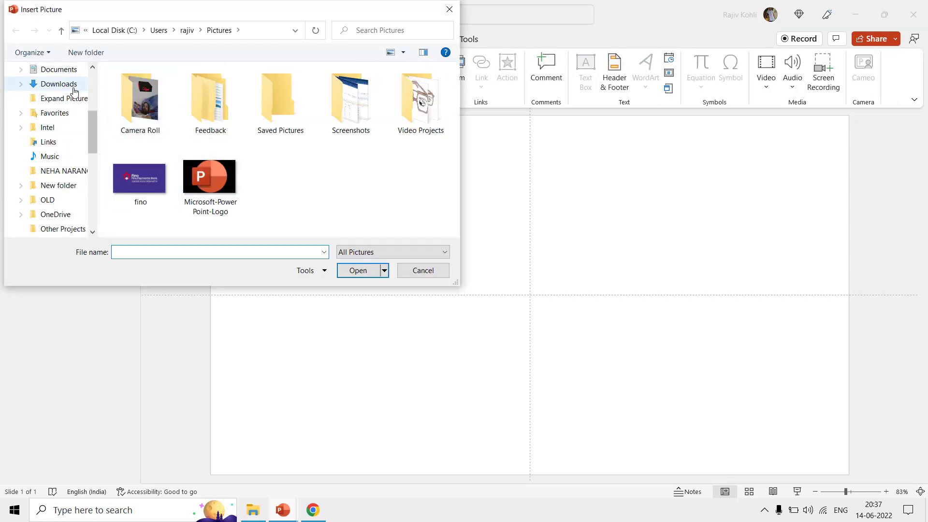
scroll(44, 101, "up", 4)
On the Desktop, confirm in Properties that the_dancer measures 7250 × 280 pixels
left_click(44, 115)
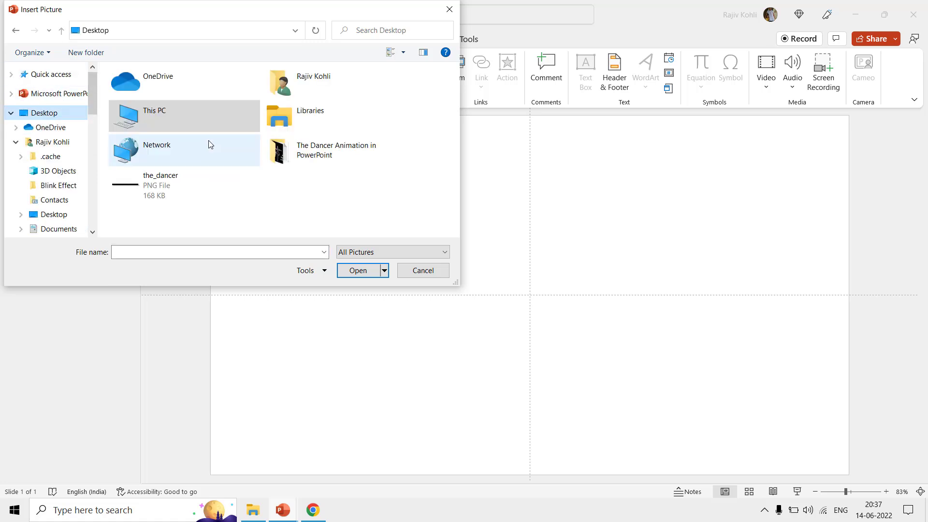
right_click(140, 186)
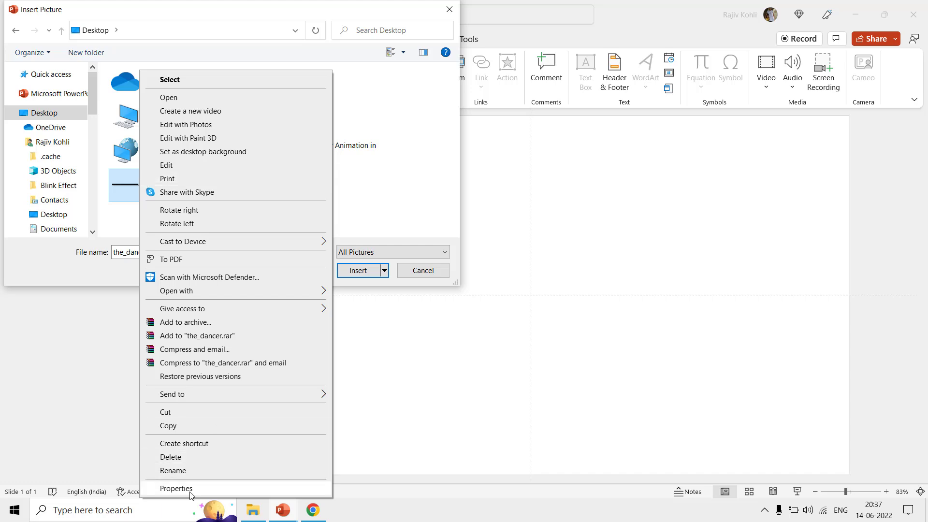
left_click(192, 488)
left_click(219, 211)
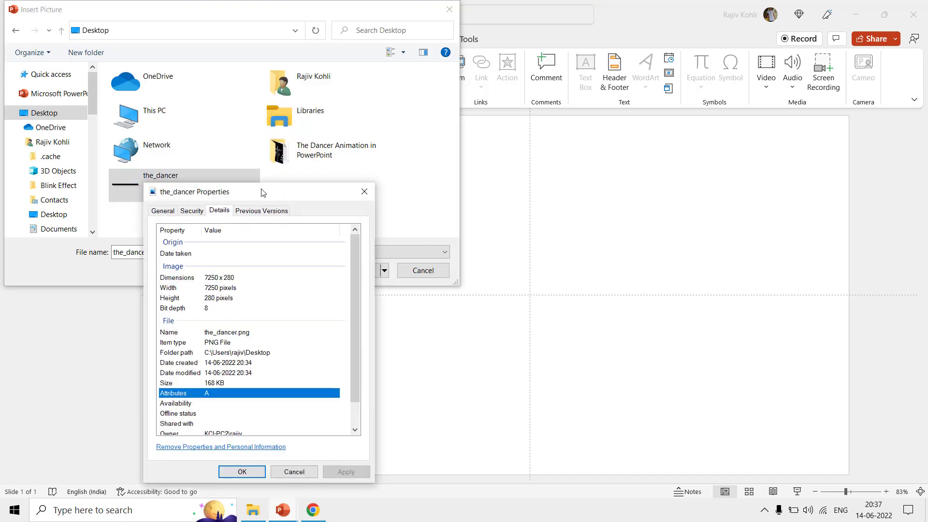
left_click_drag(262, 190, 303, 131)
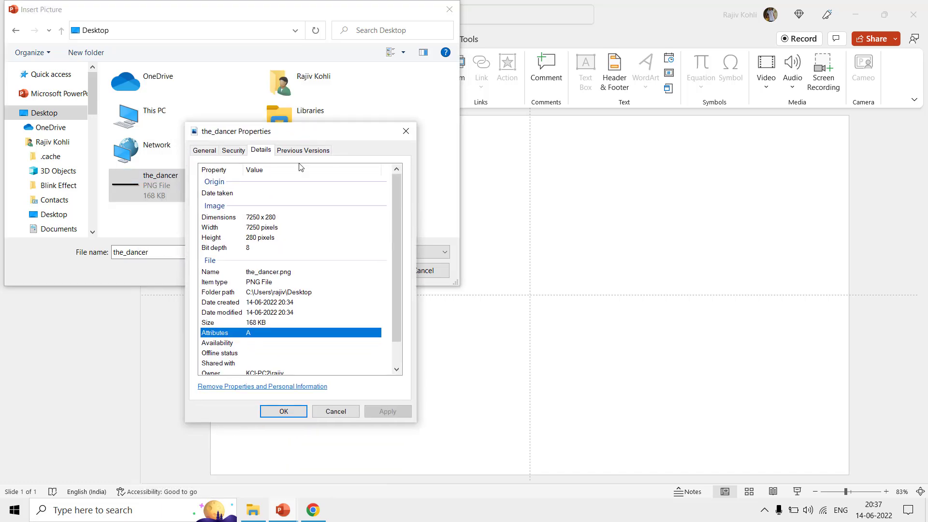
left_click(247, 219)
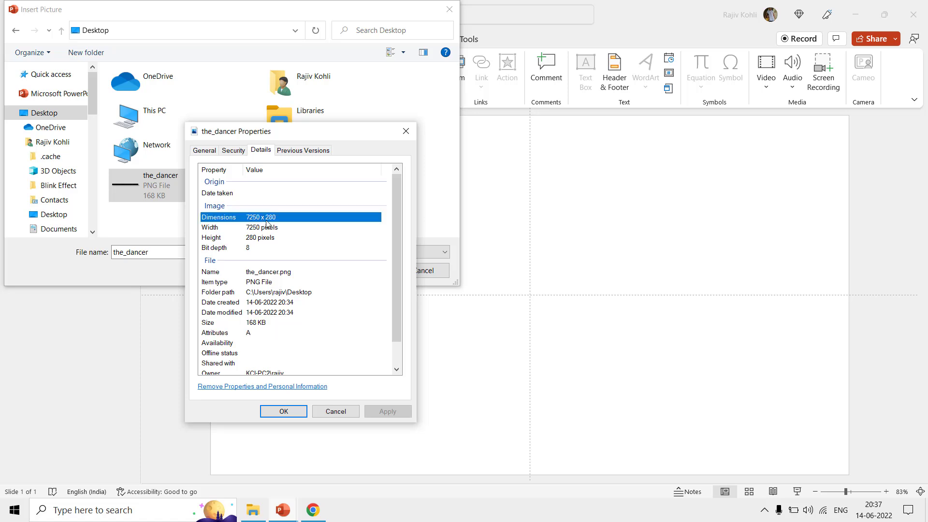
left_click(286, 411)
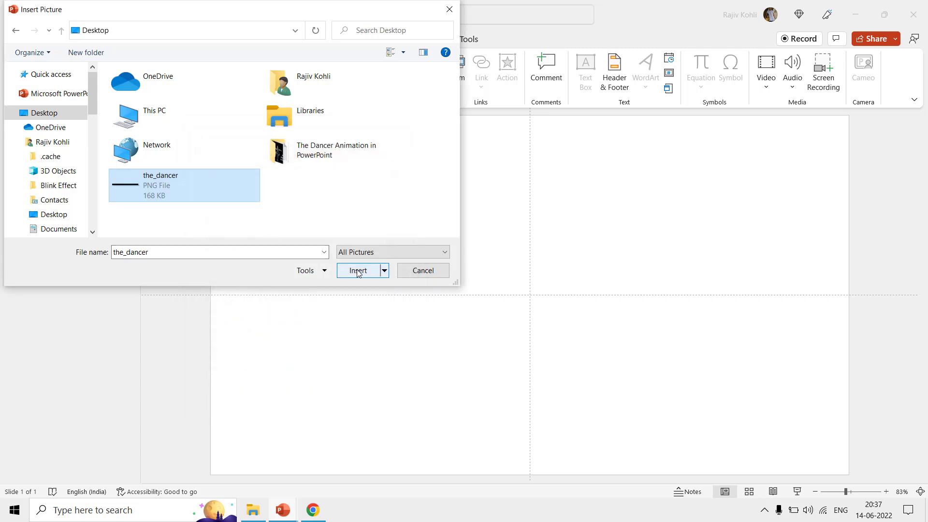
Insert the_dancer strip, crop it to the first dancer frame, and set height 5.5 inches
left_click(357, 271)
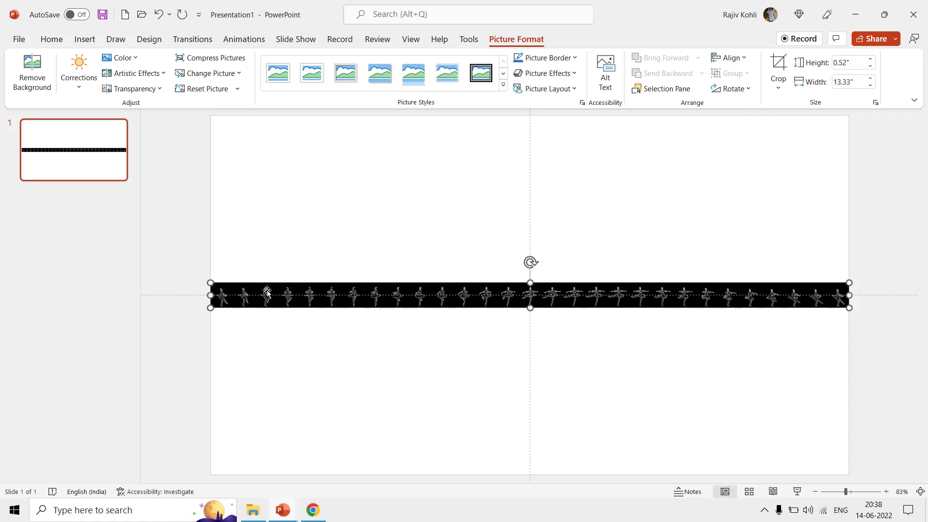
left_click(778, 69)
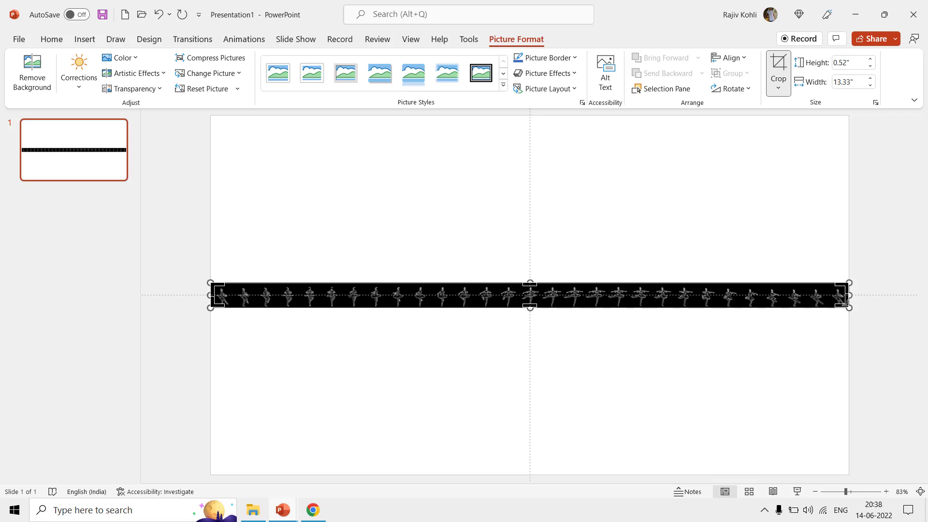
left_click_drag(843, 298, 233, 310)
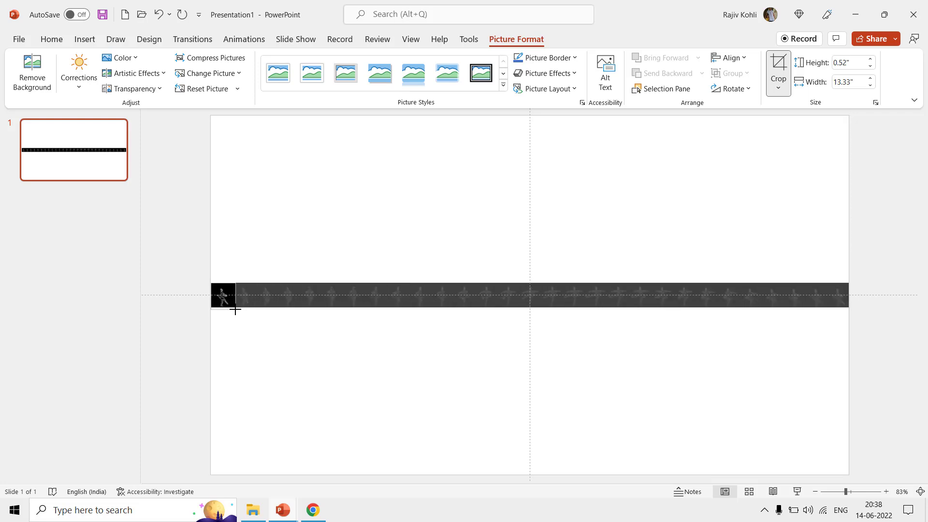
left_click(248, 275)
left_click(227, 292)
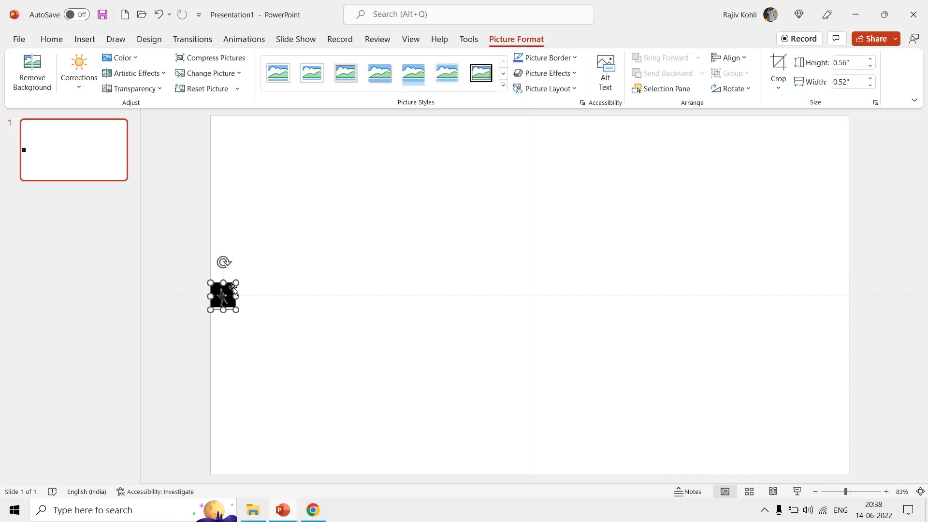
left_click(856, 63)
type("5.5")
key("Return")
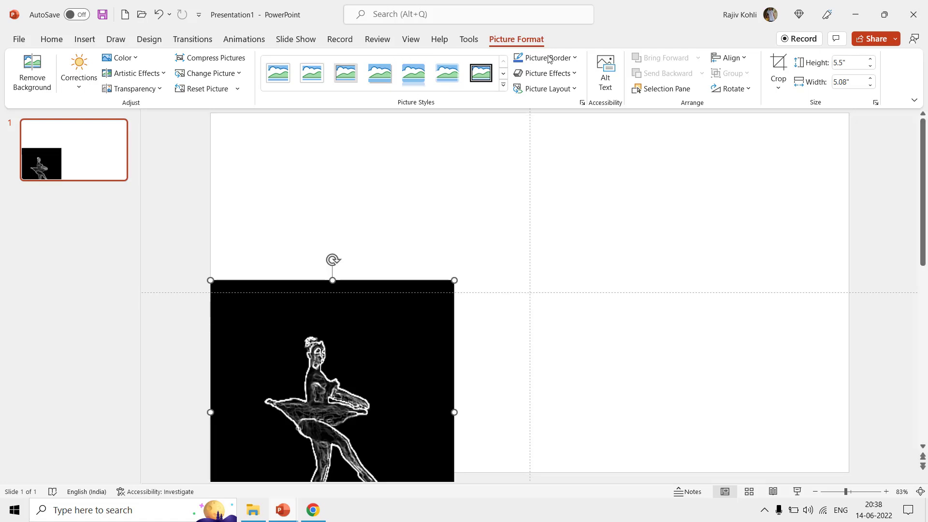
Centre the picture horizontally and vertically on the slide
left_click(735, 66)
left_click(739, 92)
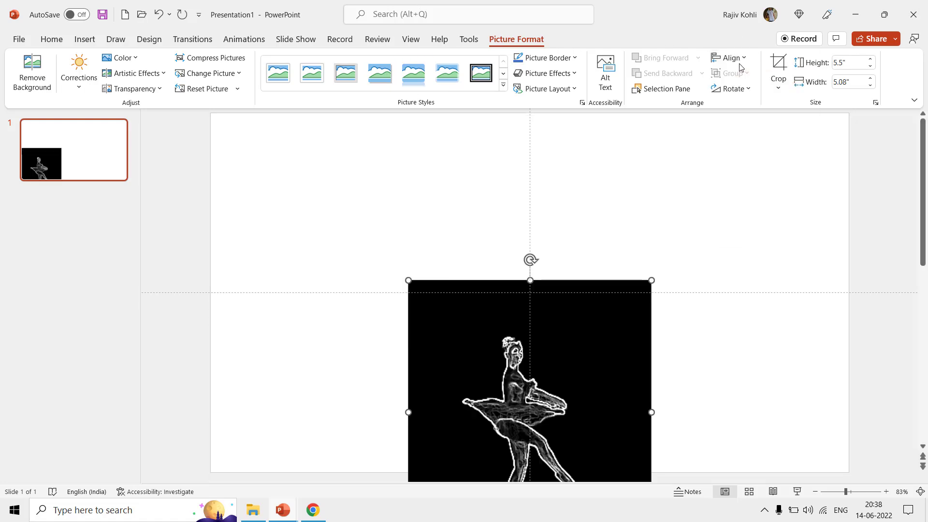
left_click(738, 62)
left_click(750, 146)
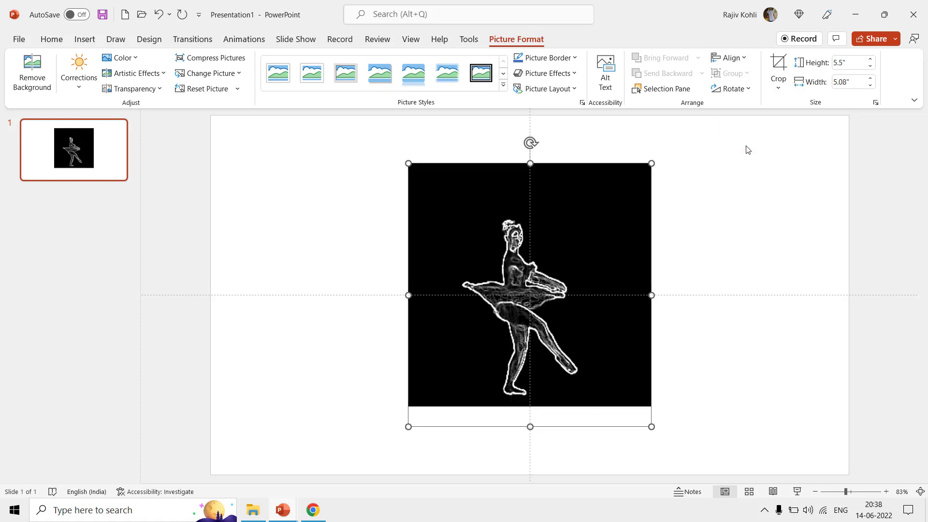
Give the slide a solid black background fill
right_click(683, 158)
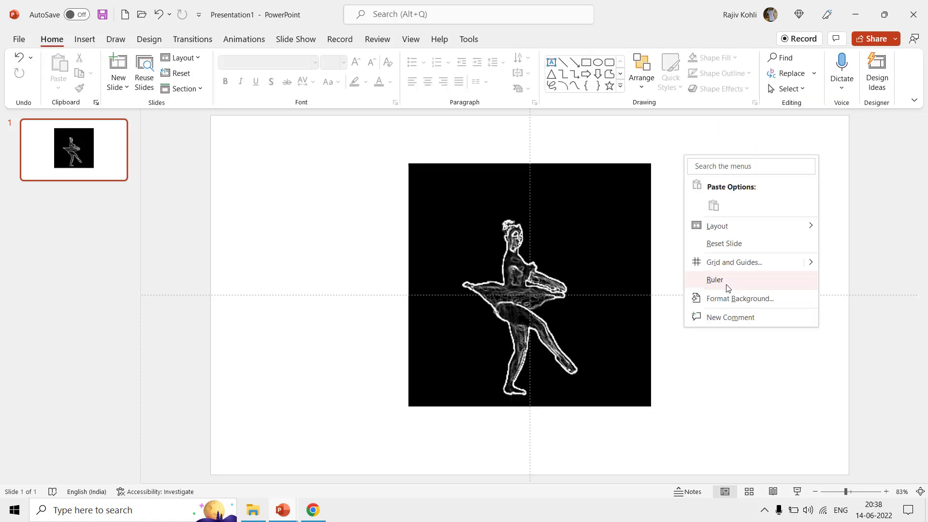
left_click(723, 300)
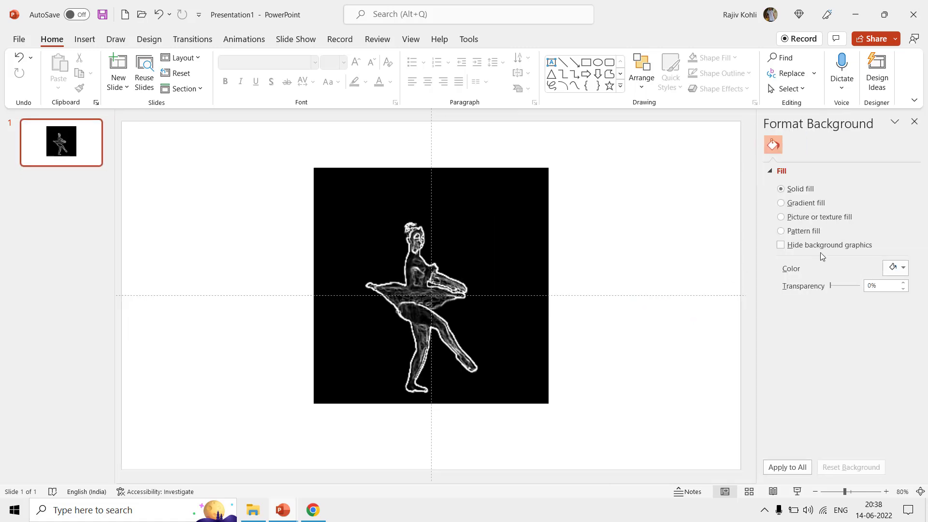
left_click(895, 268)
left_click(843, 312)
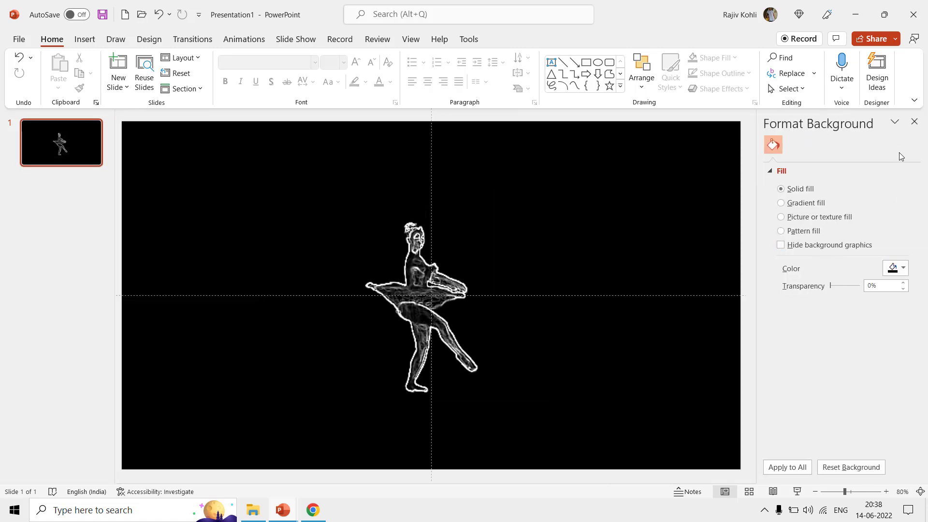
left_click(914, 122)
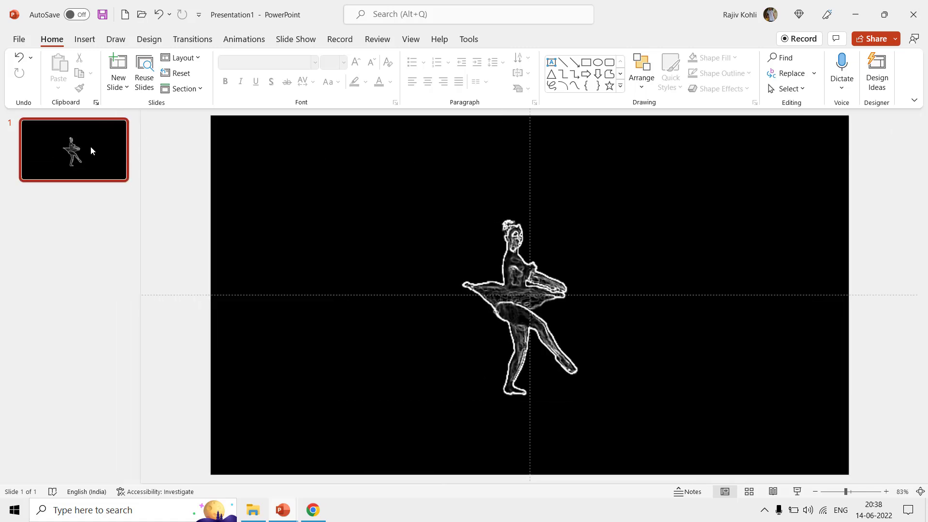
Duplicate slide 1 and re-crop the copy's picture to show the next dancer pose
right_click(65, 145)
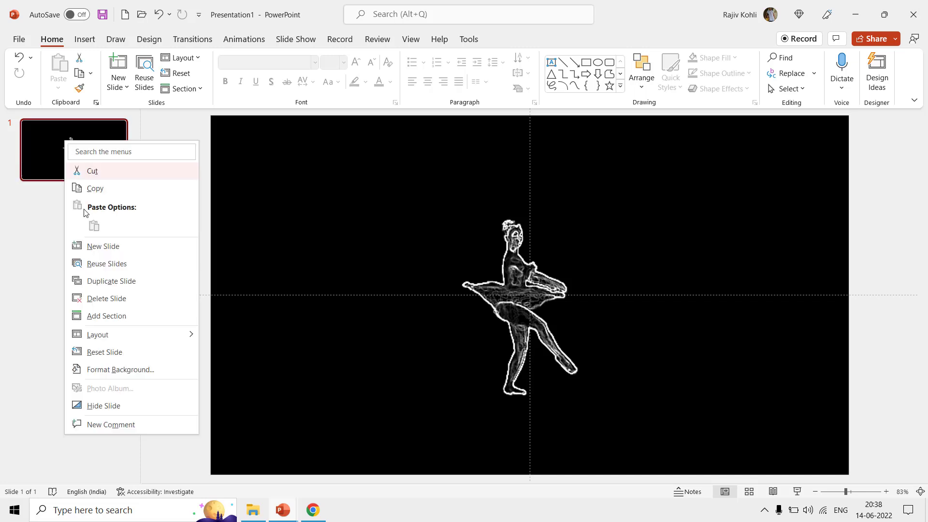
left_click(100, 284)
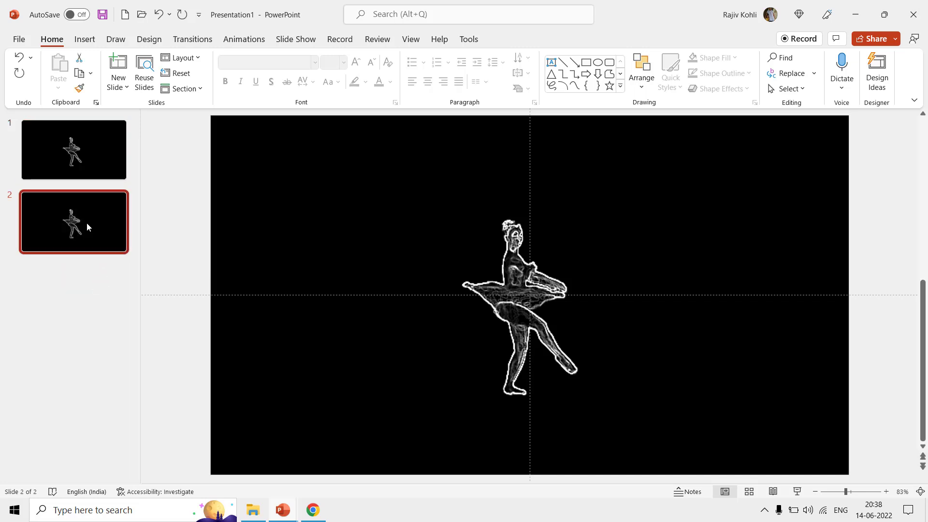
left_click(542, 248)
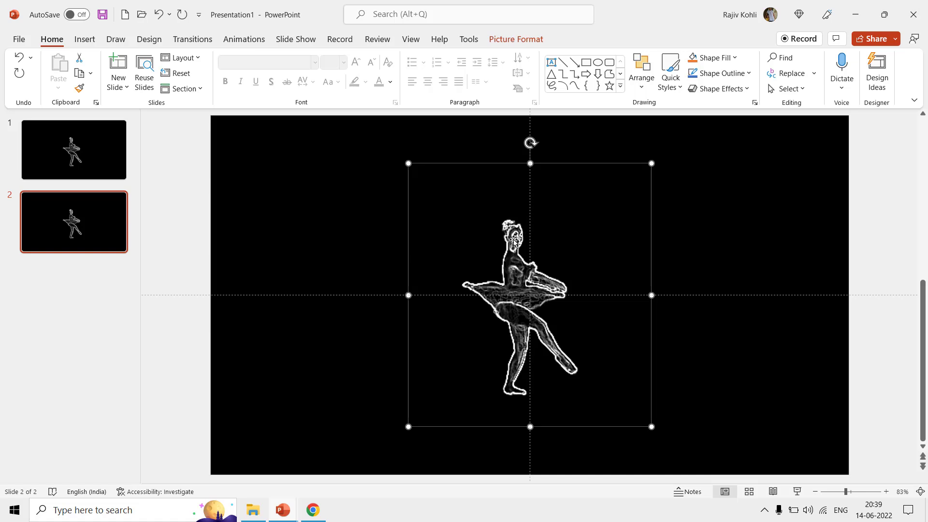
left_click(521, 38)
left_click(774, 69)
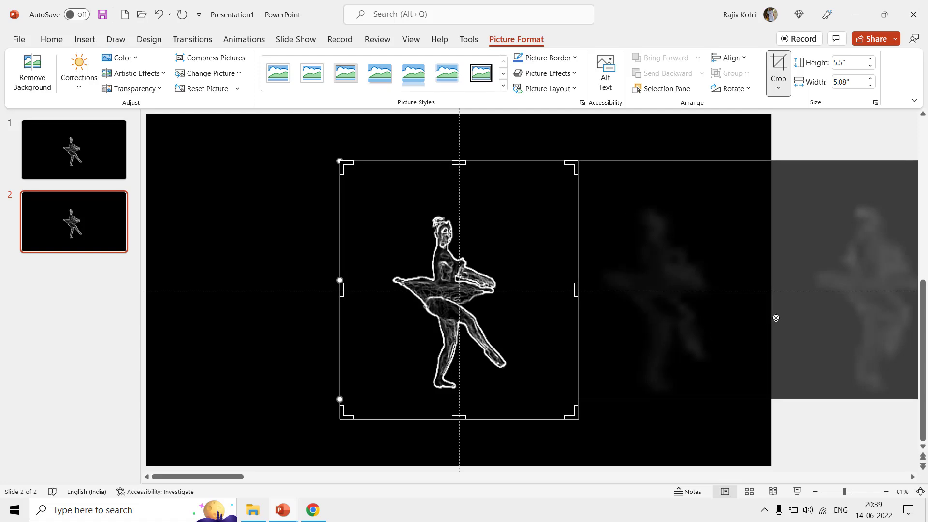
left_click_drag(776, 318, 643, 317)
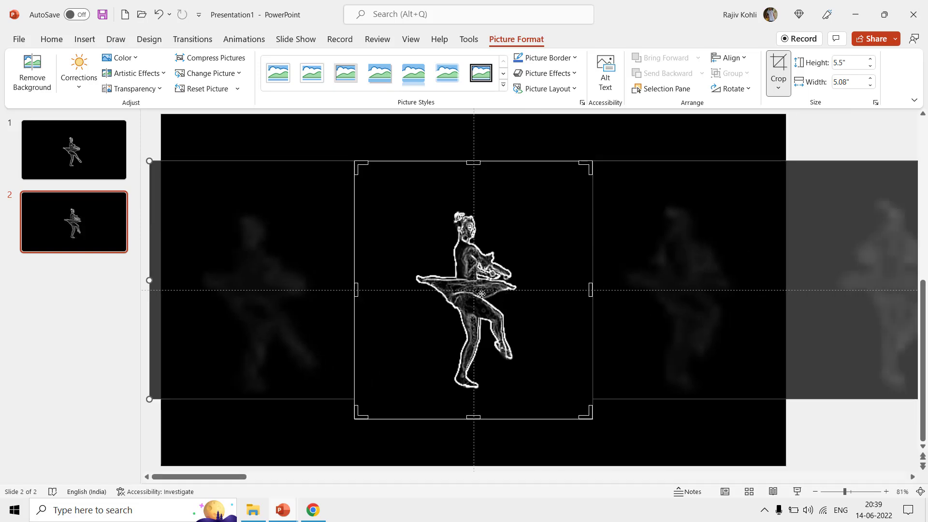
left_click(848, 132)
Centre the re-cropped picture horizontally and vertically on slide 2
left_click(523, 255)
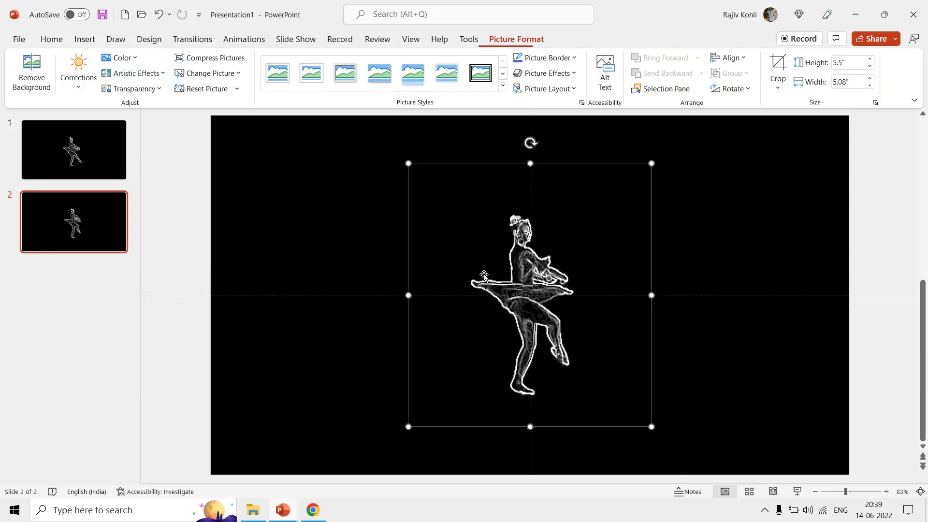
left_click(728, 60)
left_click(737, 91)
left_click(737, 61)
left_click(745, 145)
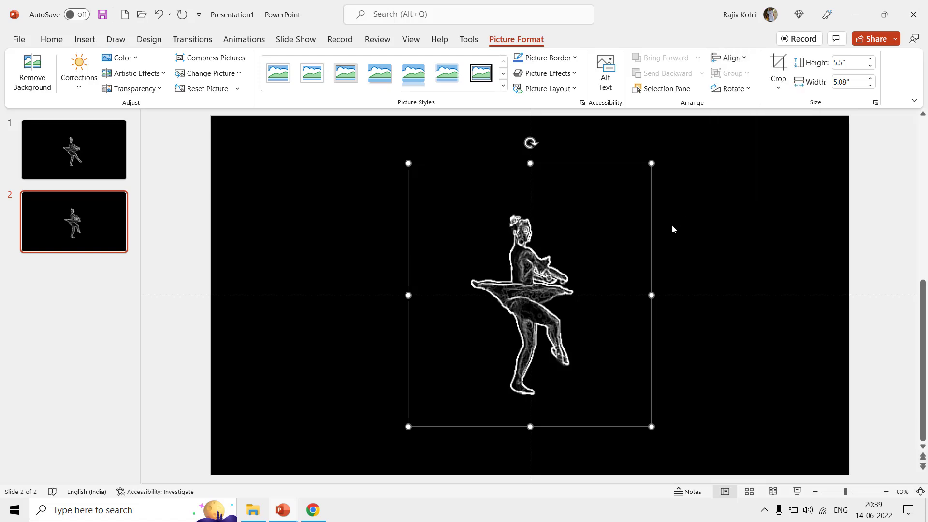
Duplicate slide 2 and shift the slide 3 picture's crop to the following dancer pose
right_click(52, 224)
left_click(95, 337)
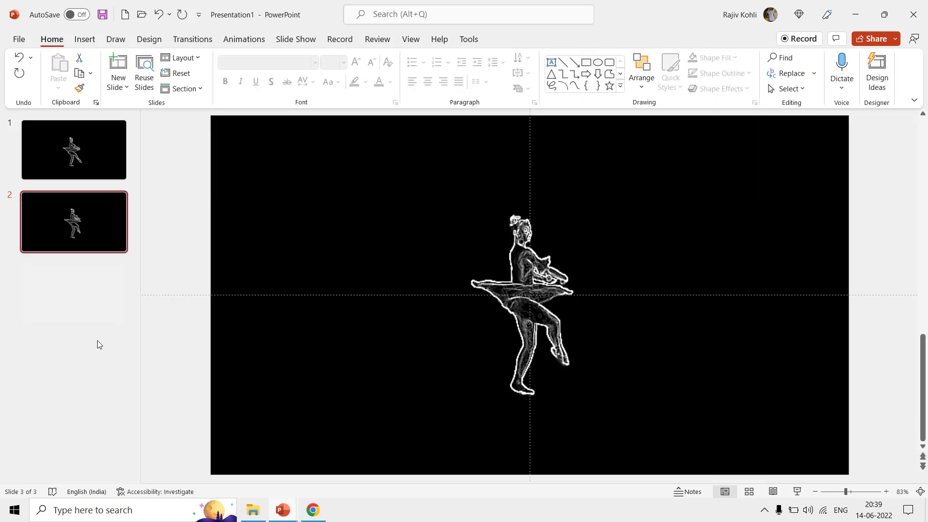
left_click(542, 281)
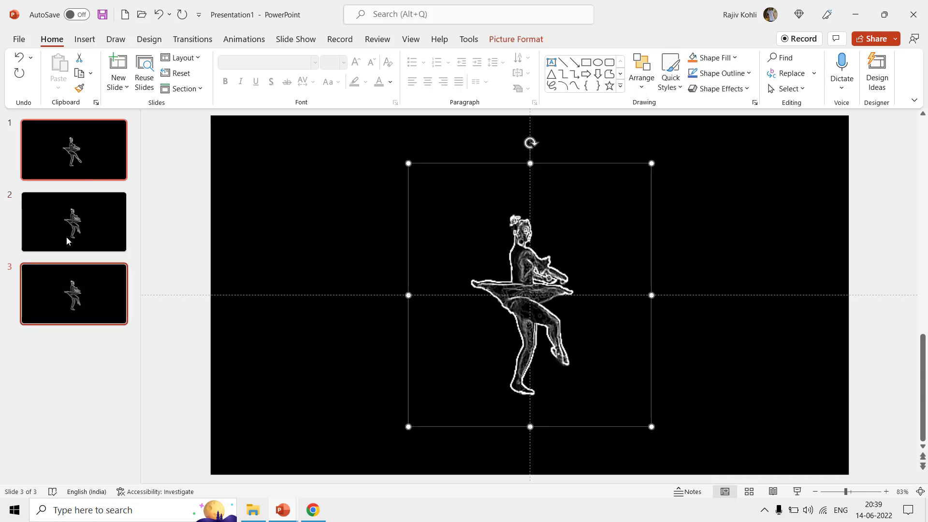
left_click(523, 41)
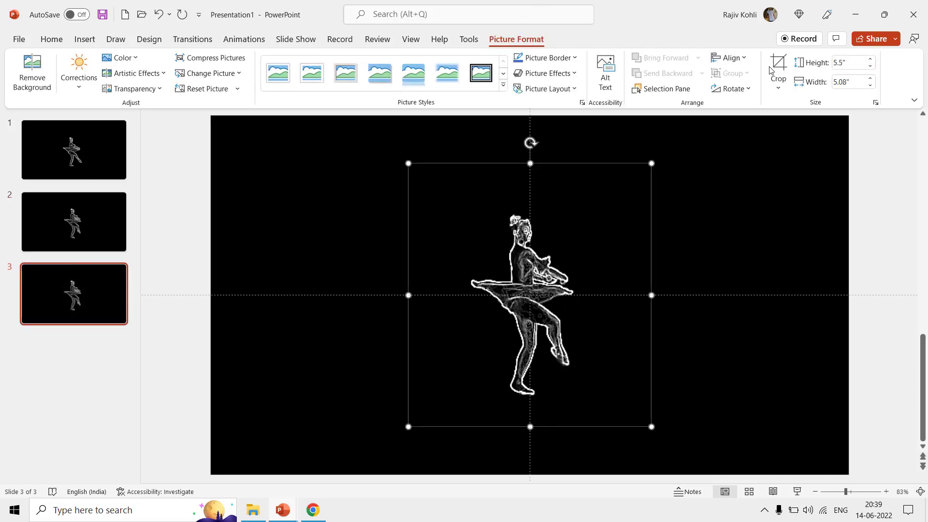
left_click(778, 73)
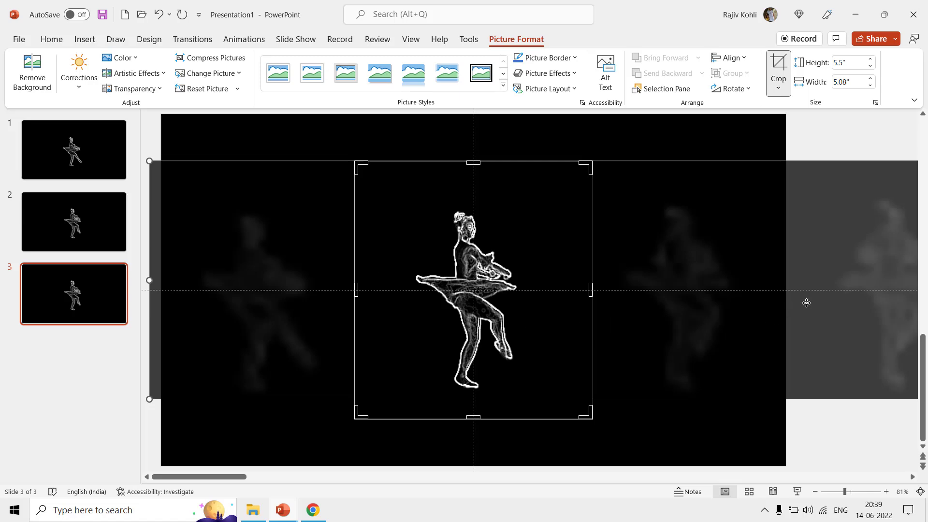
left_click_drag(851, 296, 721, 299)
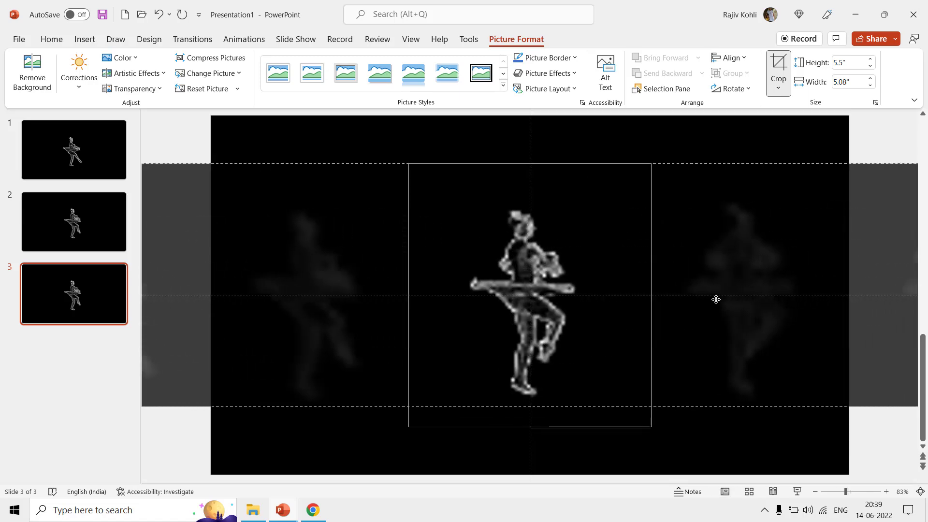
left_click(861, 130)
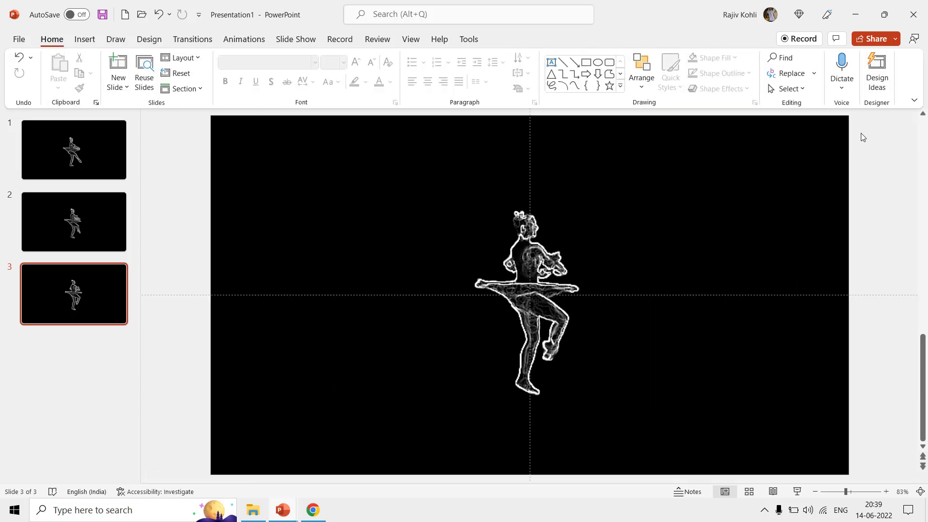
left_click(252, 510)
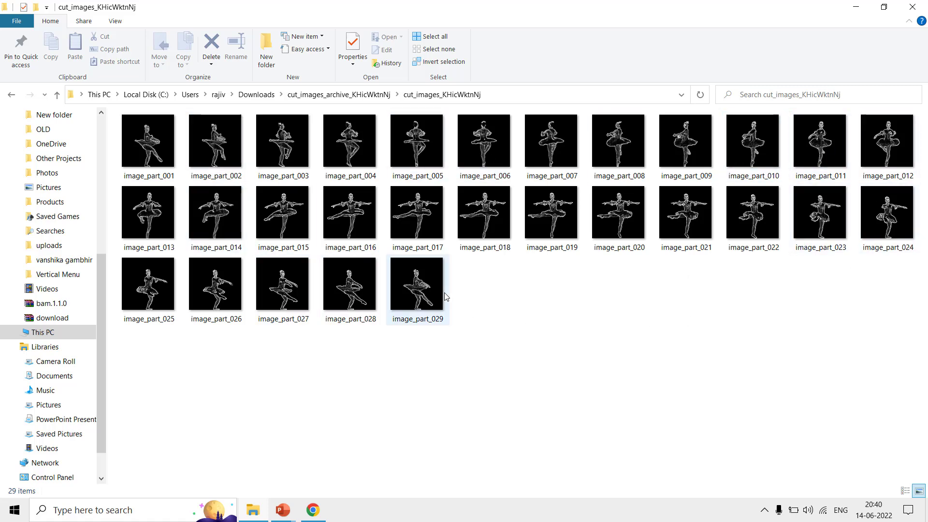
left_click(290, 513)
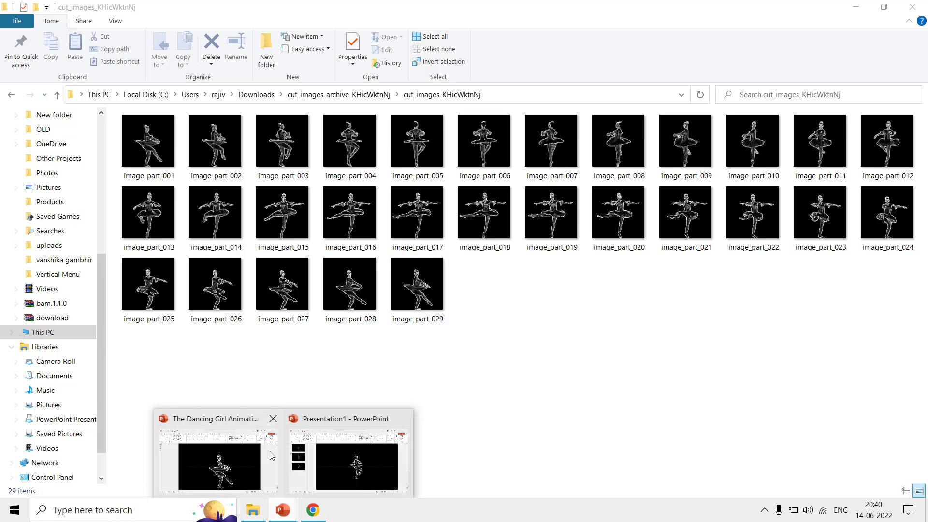
Create a new blank presentation and give its slide the Blank layout
left_click(273, 418)
left_click(16, 37)
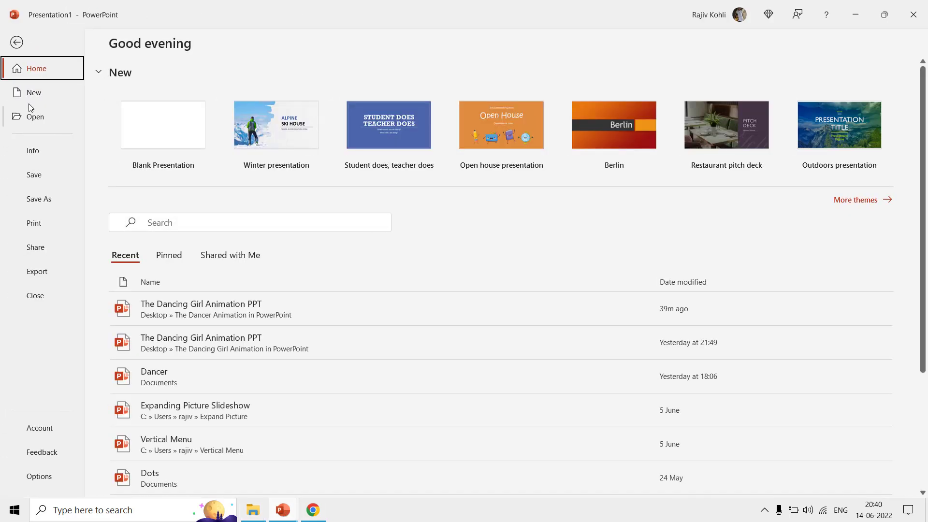
left_click(31, 100)
left_click(156, 132)
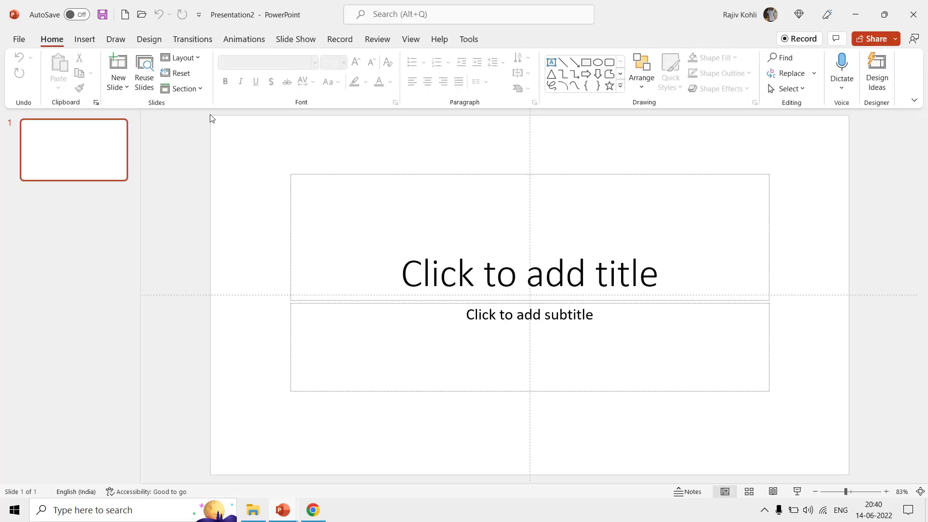
left_click(181, 57)
left_click(180, 234)
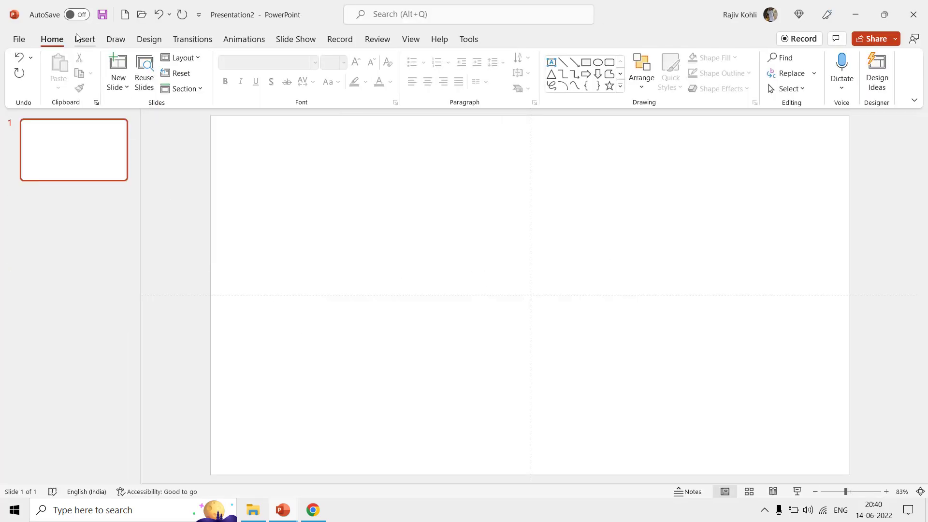
Insert image_part_001 through image_part_029 from Downloads' cut_images_KHicWktnNj folder onto the slide
left_click(80, 39)
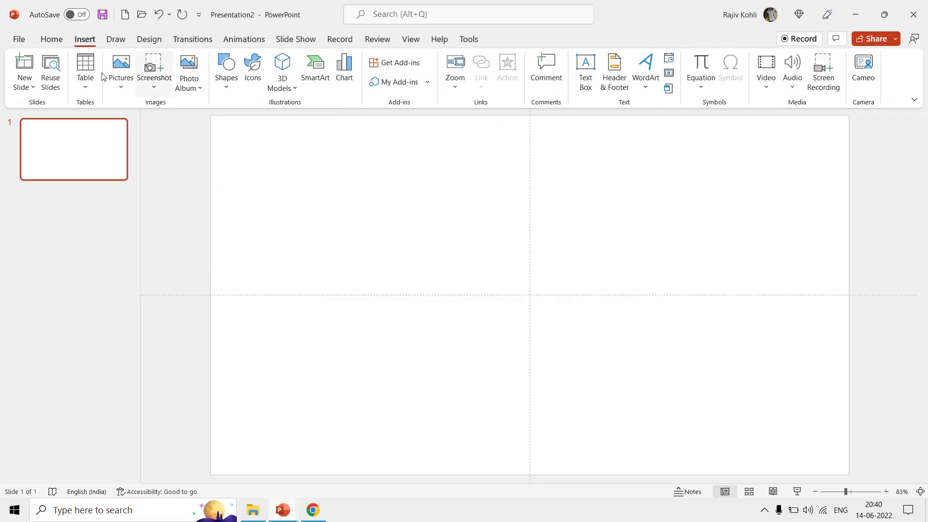
left_click(119, 78)
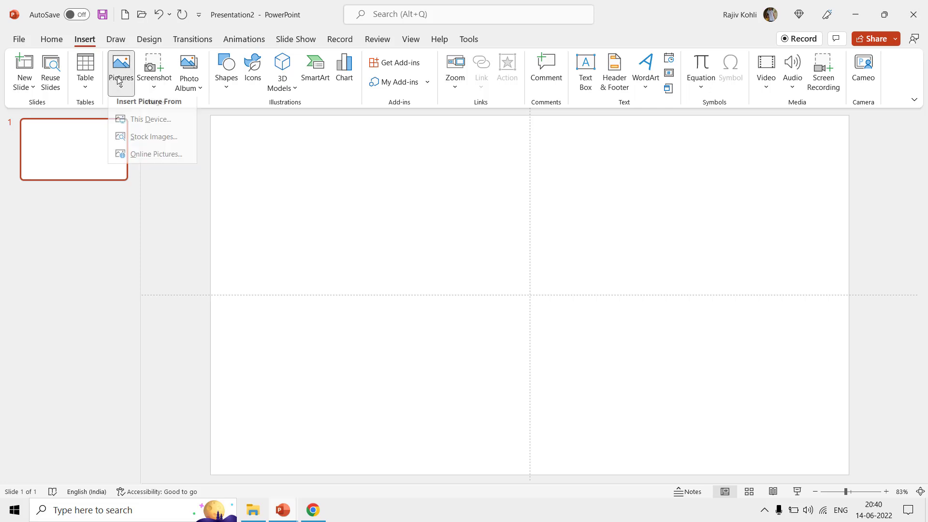
left_click(131, 125)
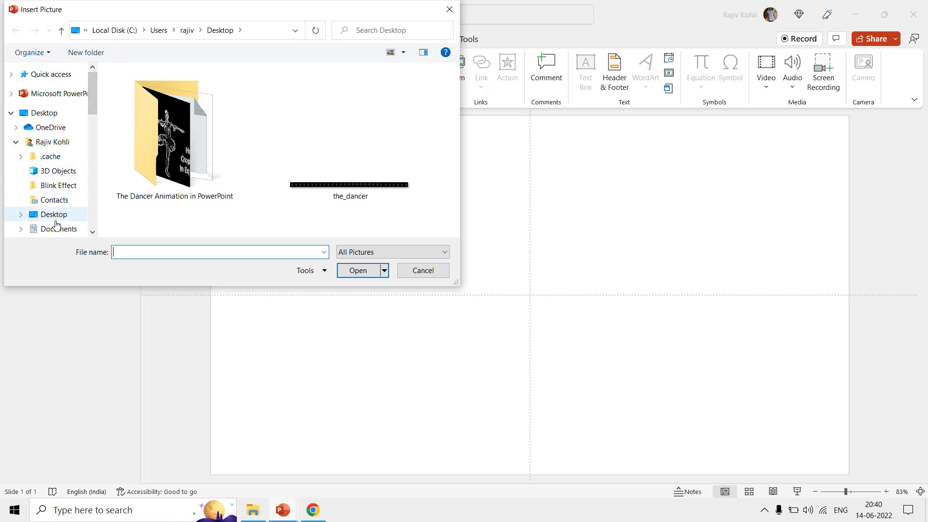
scroll(63, 161, "down", 1)
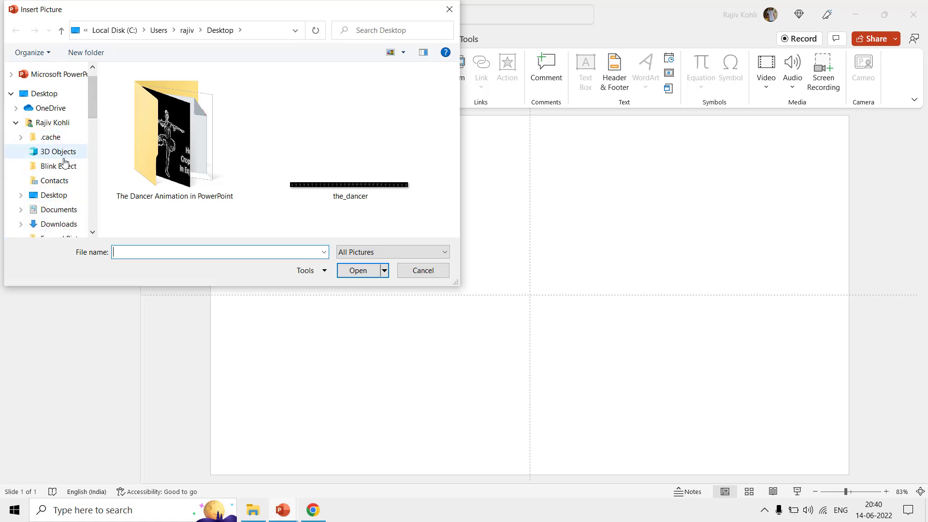
left_click(60, 225)
double_click(154, 108)
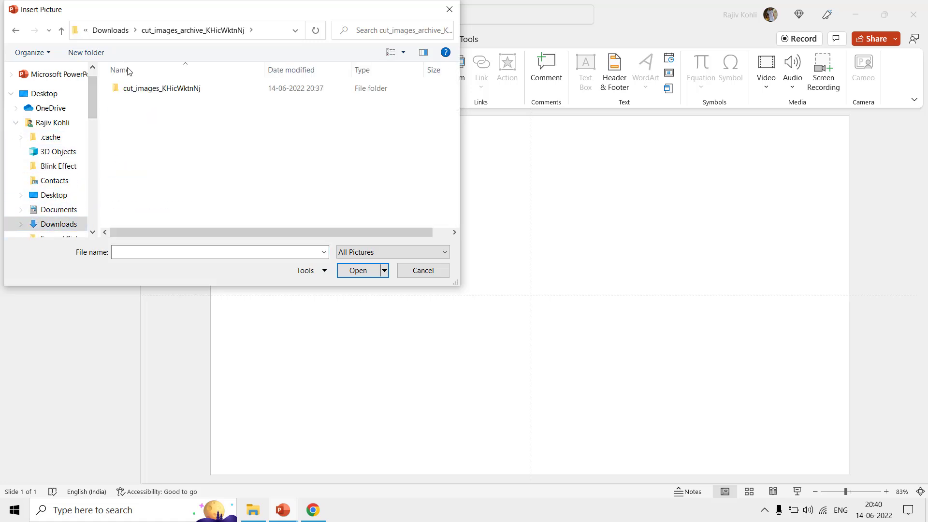
double_click(126, 88)
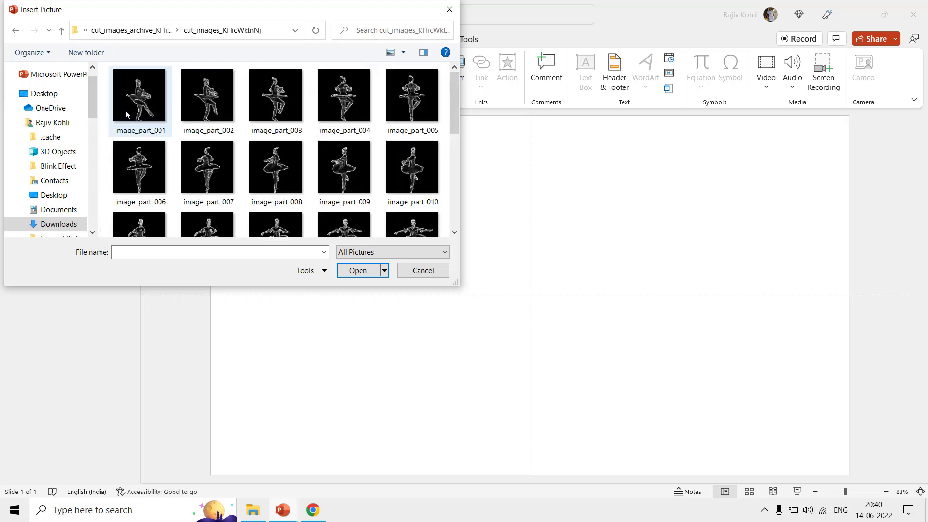
left_click(125, 94)
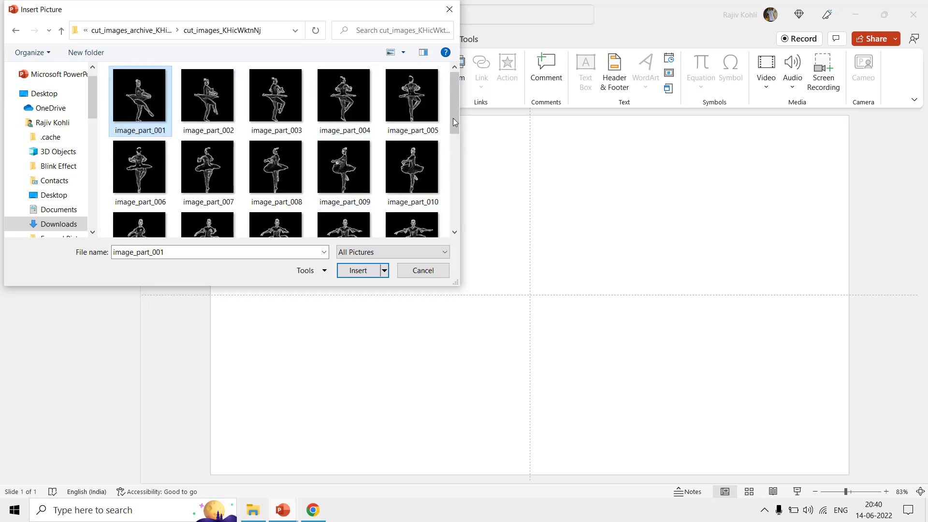
left_click_drag(453, 114, 453, 218)
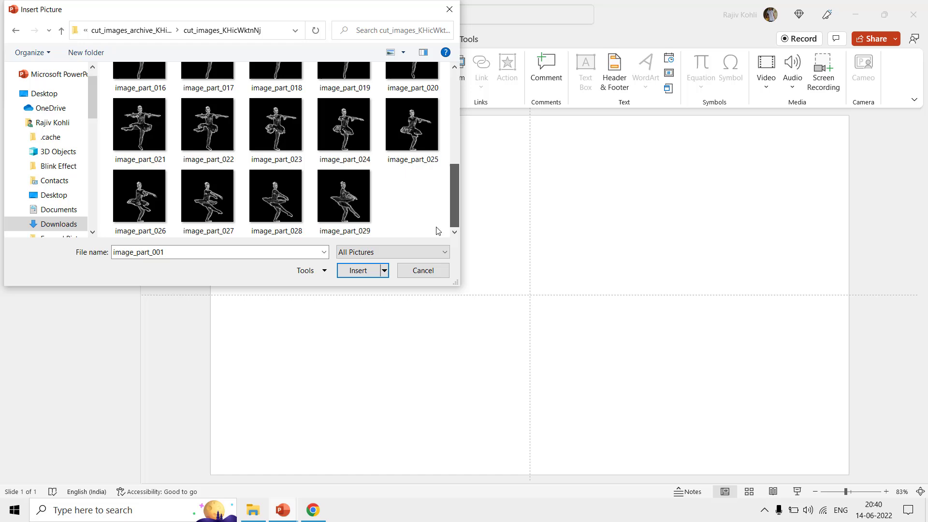
left_click(344, 199, "shift")
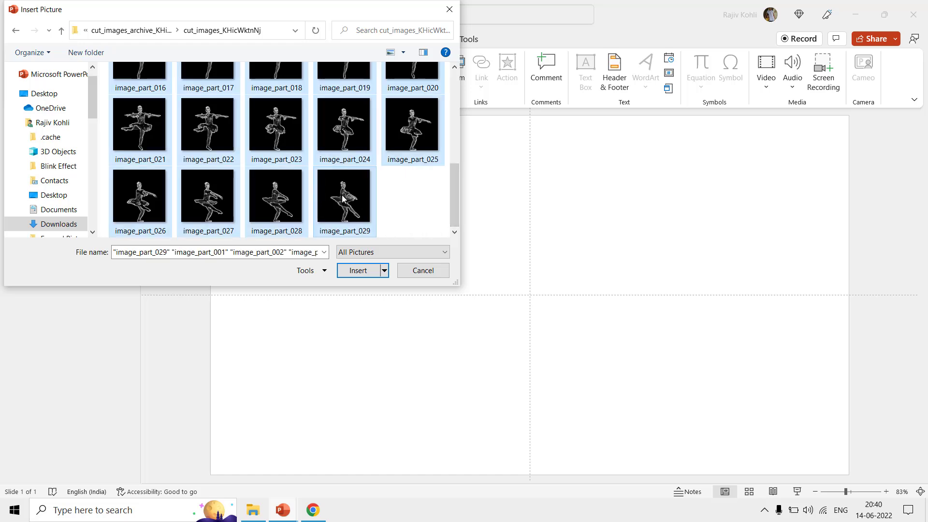
left_click(357, 271)
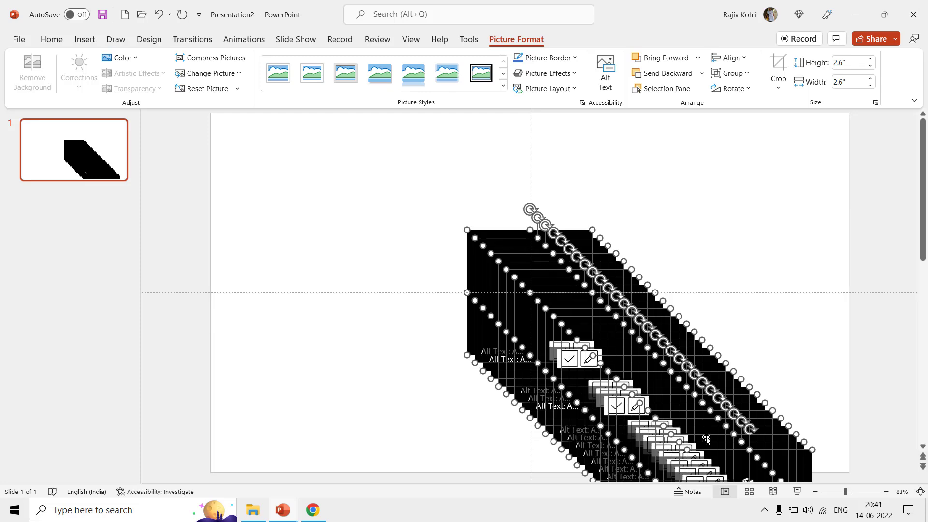
Resize the stacked pictures to 5.5" height and centre them horizontally and vertically on the slide
left_click(862, 64)
key("Return")
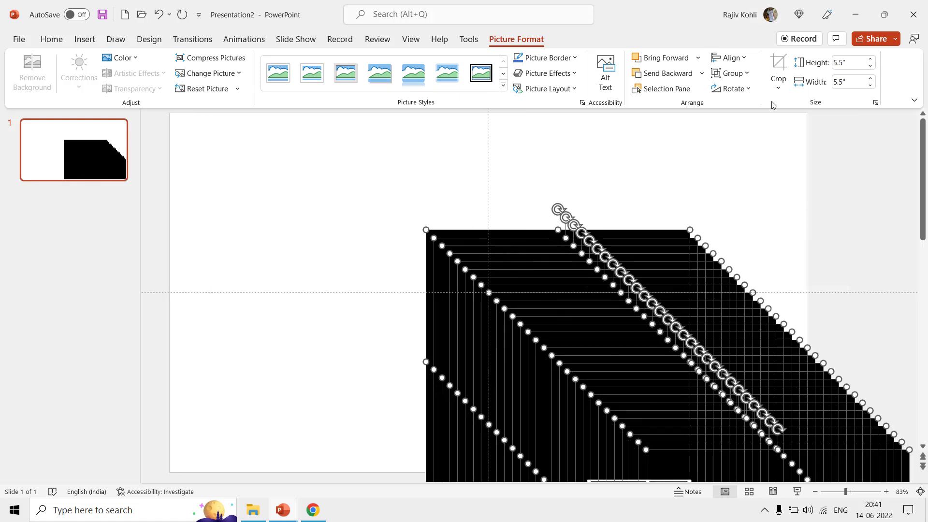
left_click(737, 64)
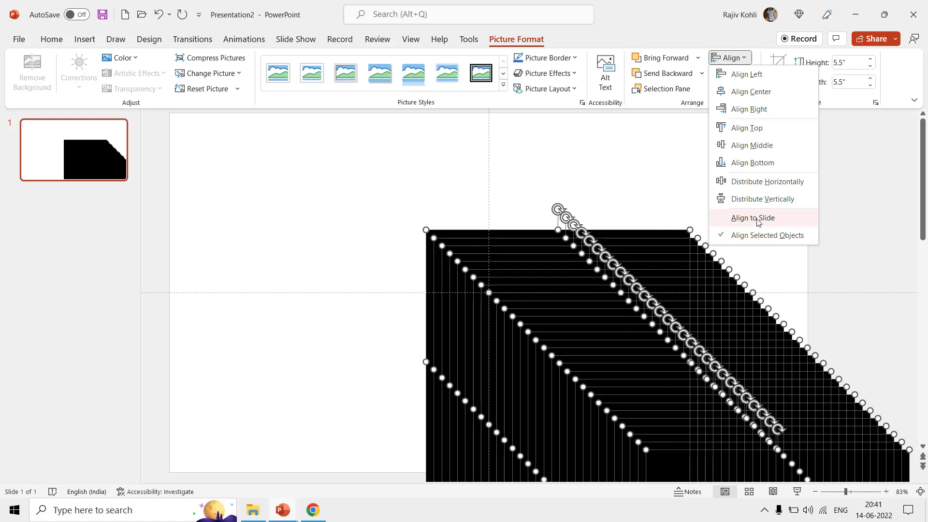
left_click(757, 219)
left_click(729, 58)
left_click(732, 61)
left_click(743, 145)
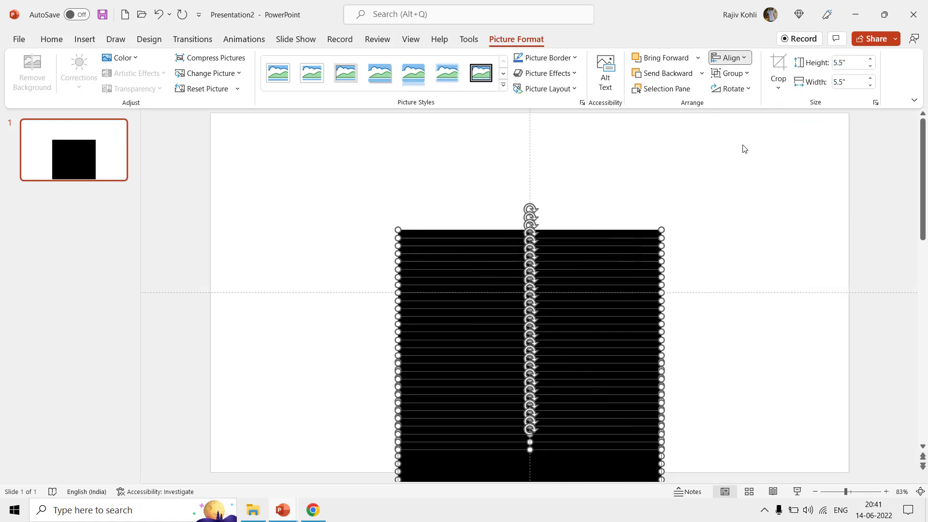
Fill the slide background with solid black through Format Background
right_click(728, 170)
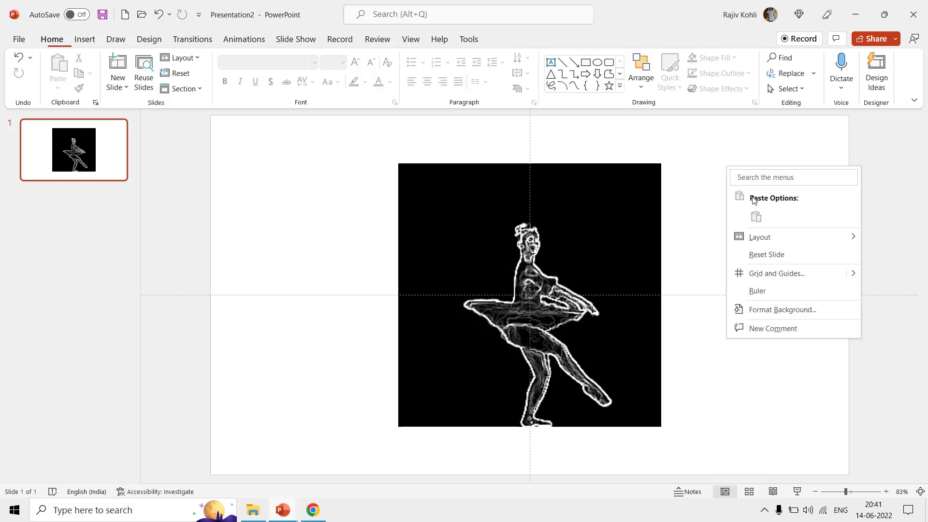
left_click(781, 310)
left_click(897, 268)
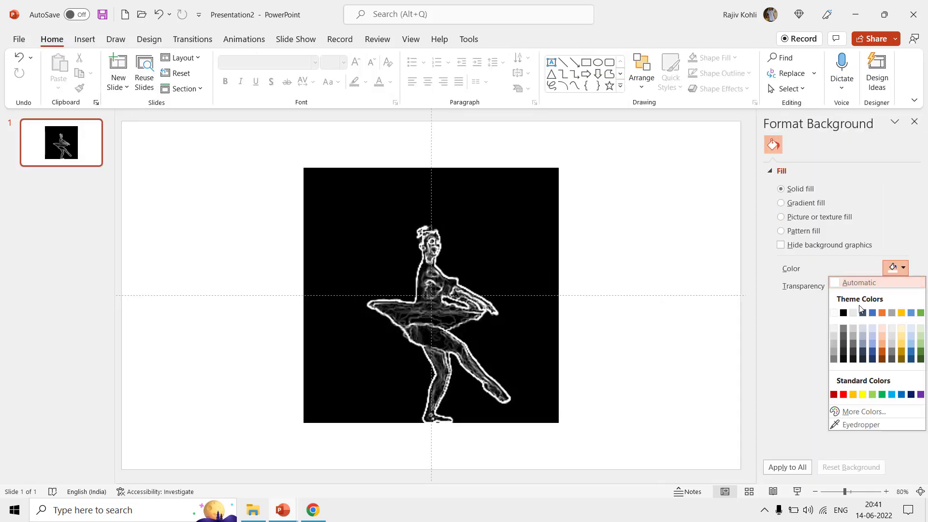
left_click(843, 313)
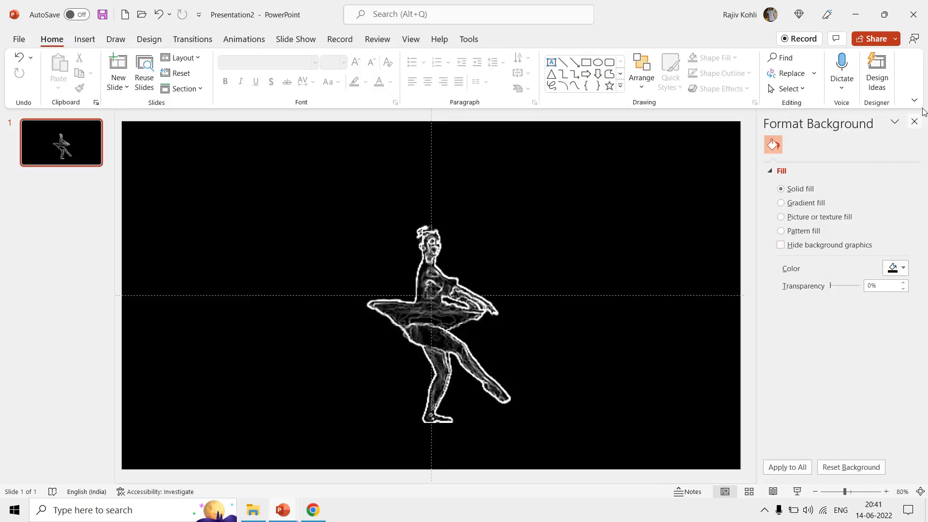
left_click(915, 122)
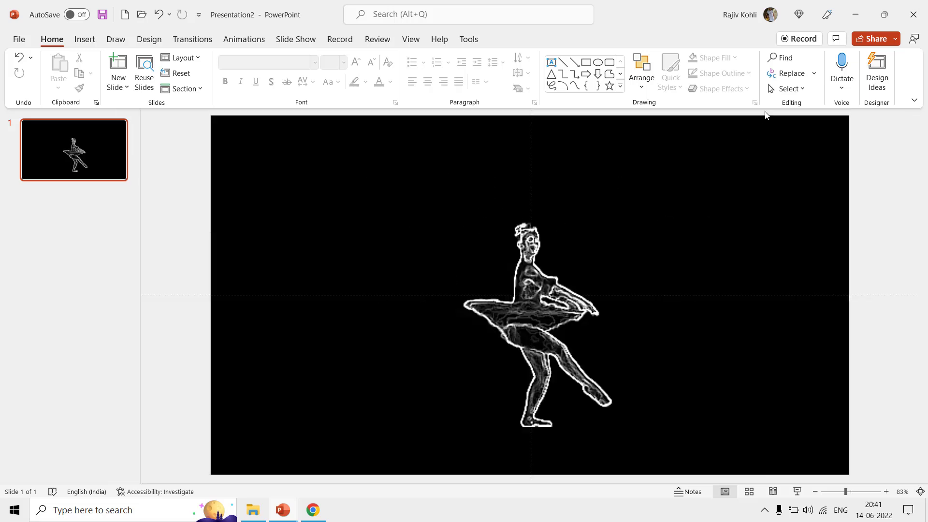
Select the topmost picture, Picture 60, in the Selection pane and duplicate slide 1 as slide 2
left_click(789, 88)
left_click(793, 122)
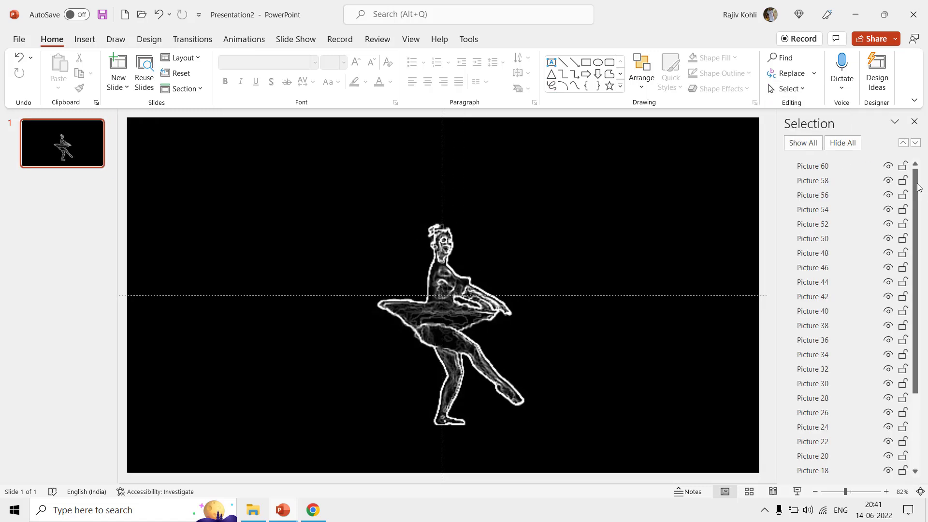
scroll(918, 188, "down", 2)
scroll(917, 187, "up", 2)
left_click(798, 167)
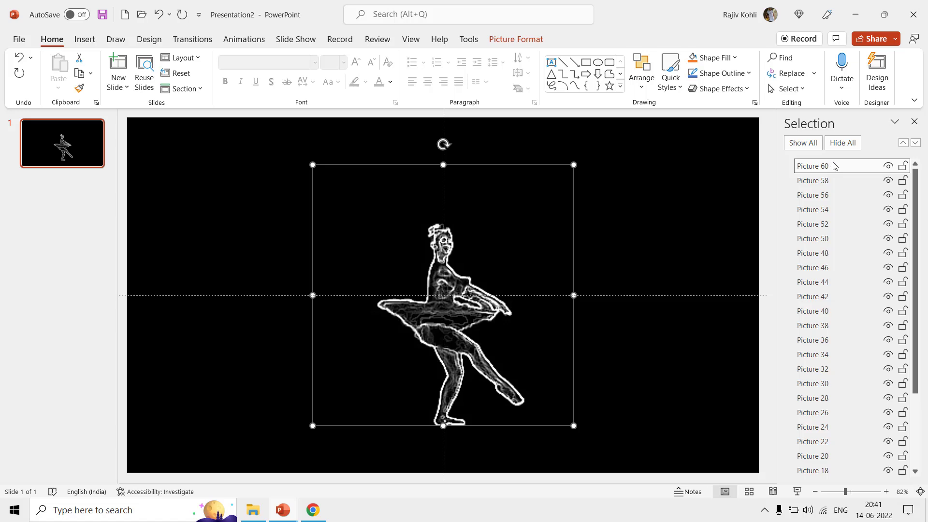
right_click(46, 140)
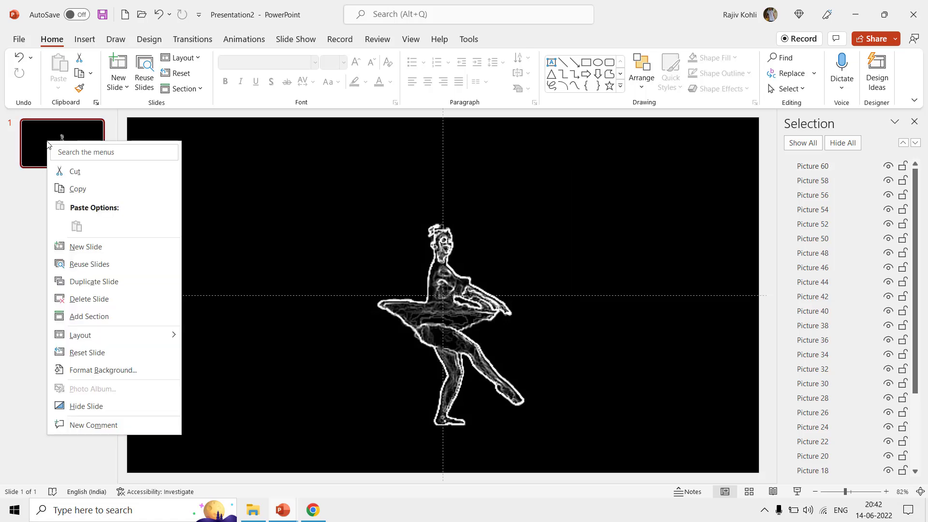
left_click(102, 281)
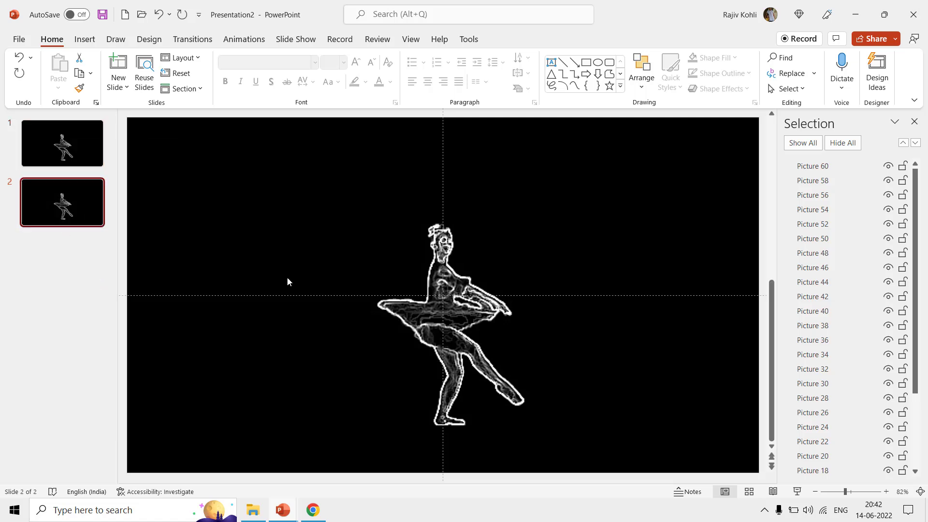
Remove Pictures 60, 58 and 56 from successive copies, building slides 3 through 5
left_click(442, 272)
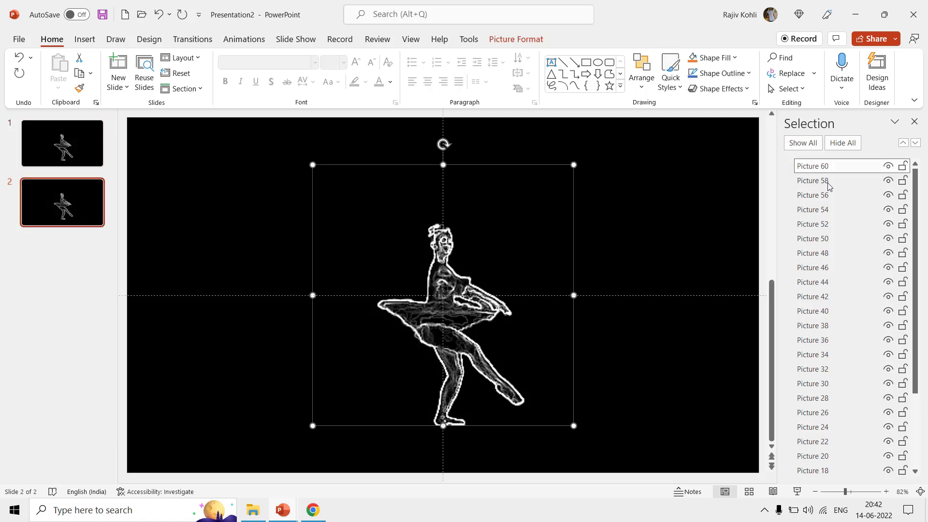
key("Delete")
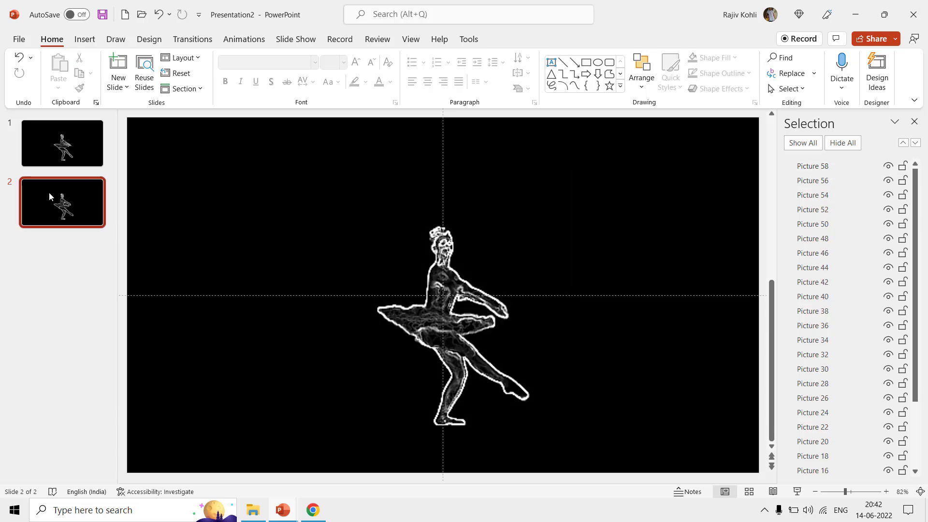
right_click(49, 196)
left_click(102, 332)
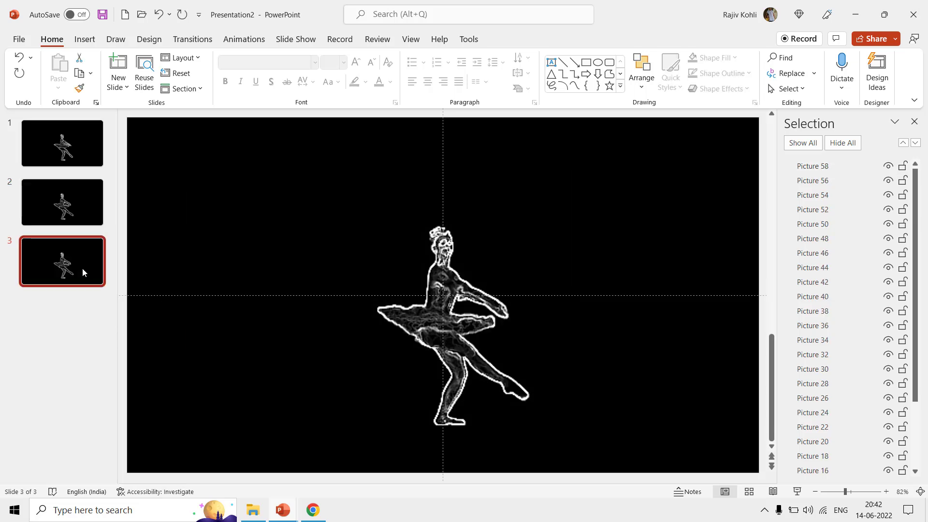
left_click(508, 232)
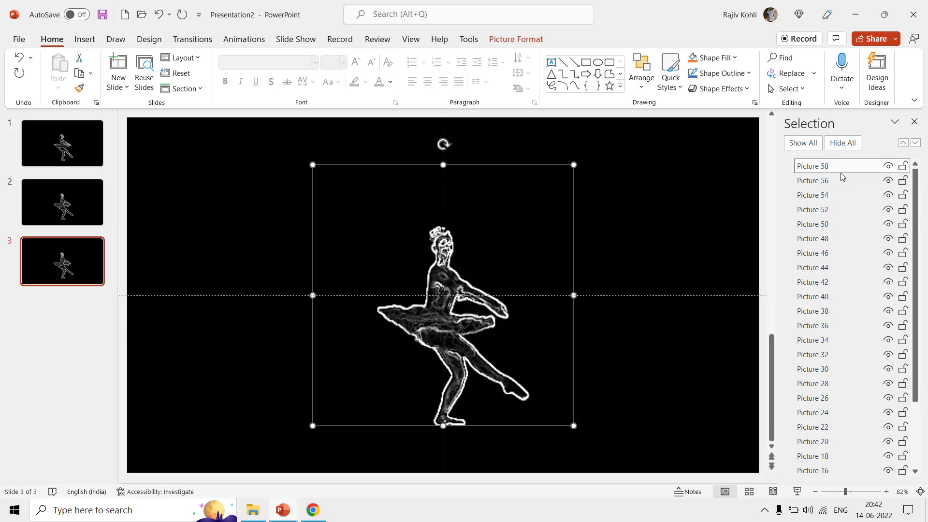
key("Delete")
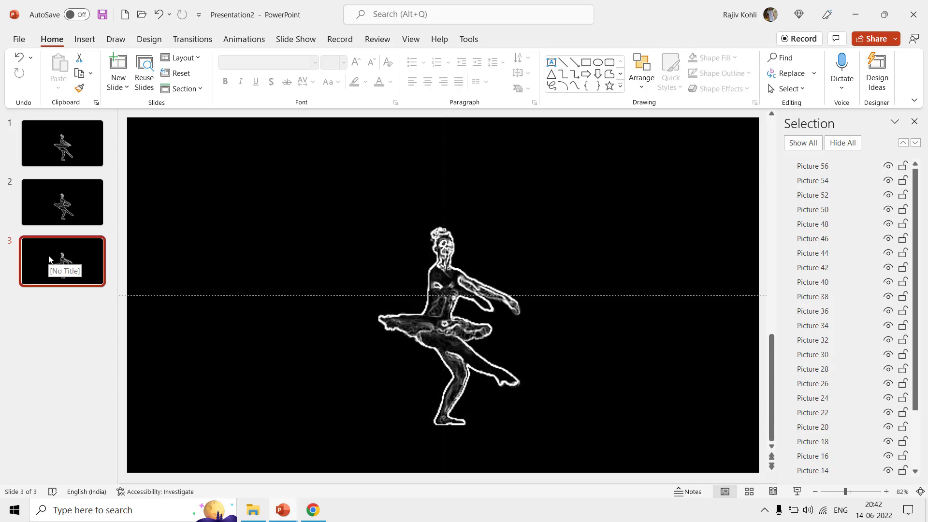
right_click(52, 254)
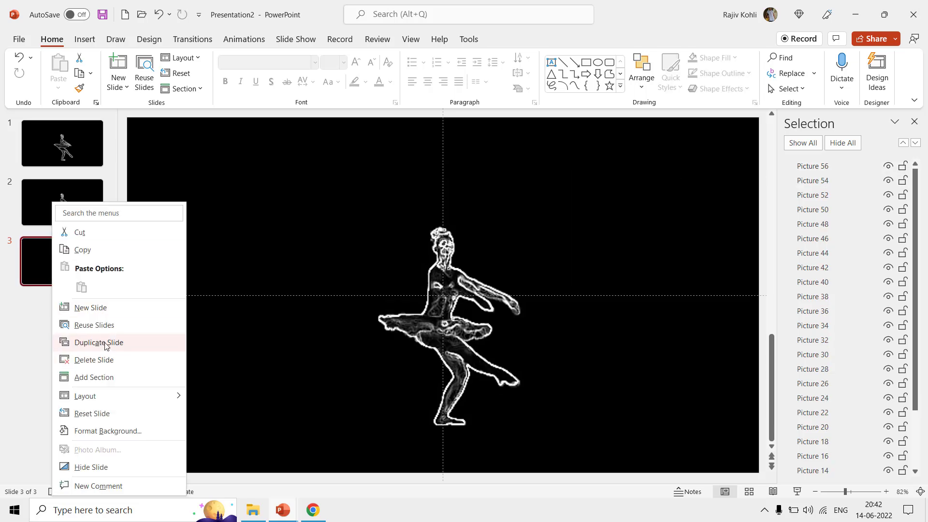
left_click(106, 342)
left_click(435, 274)
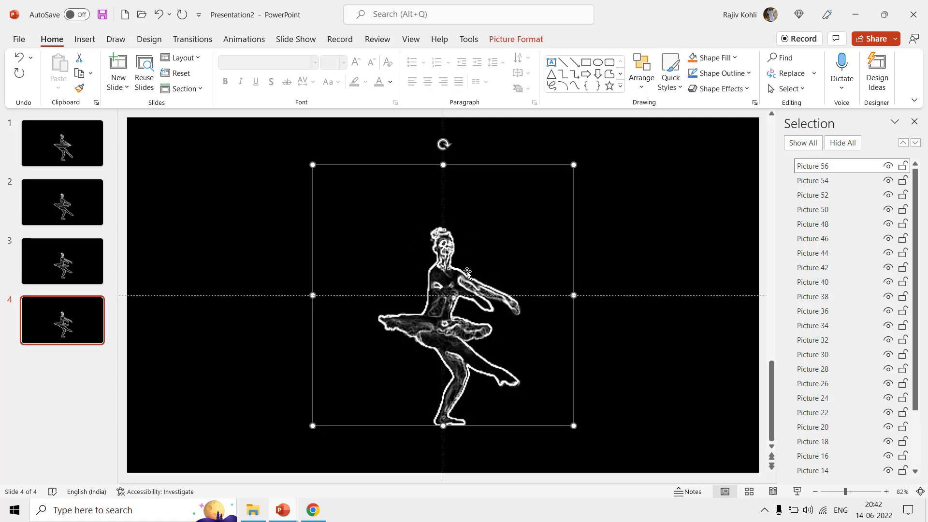
key("Delete")
right_click(57, 321)
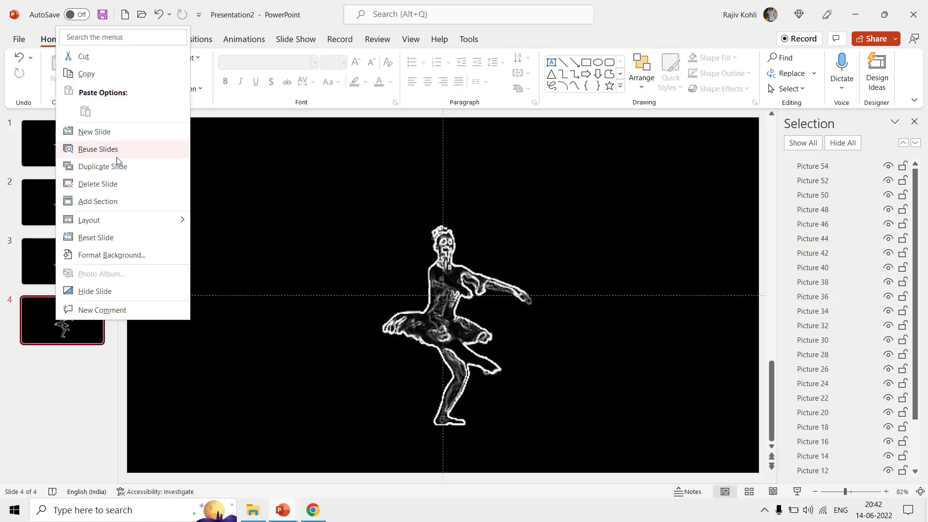
left_click(106, 166)
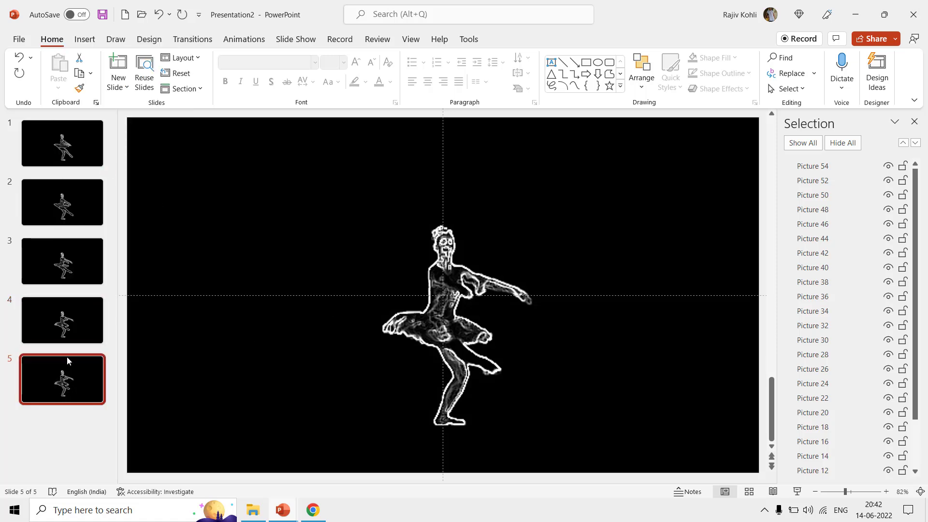
Remove the top picture and Picture 52 from slides 5 and 6, creating slides 6 and 7
left_click(440, 298)
key("Delete")
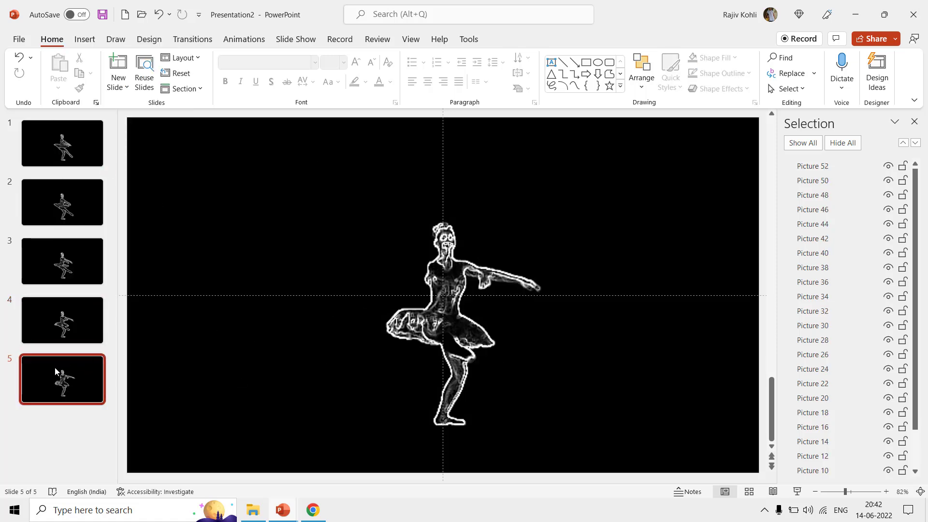
right_click(56, 371)
left_click(105, 216)
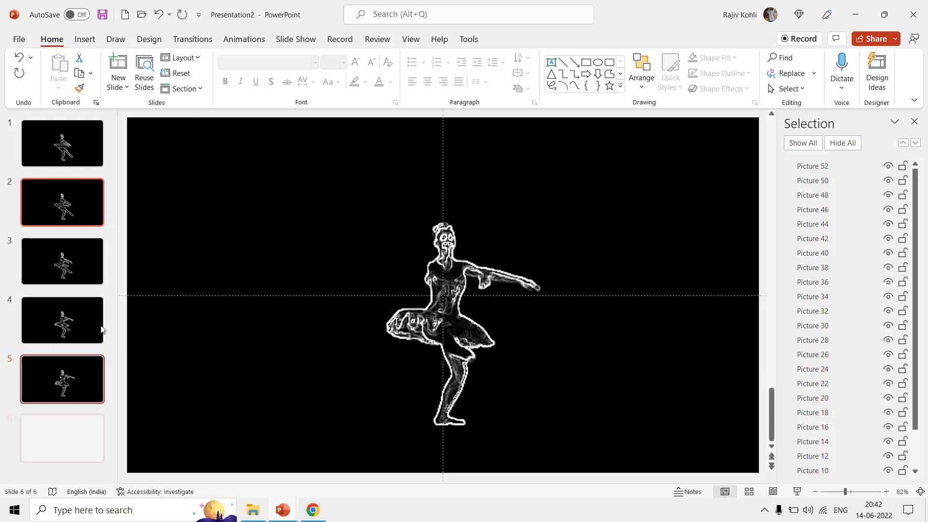
left_click(459, 290)
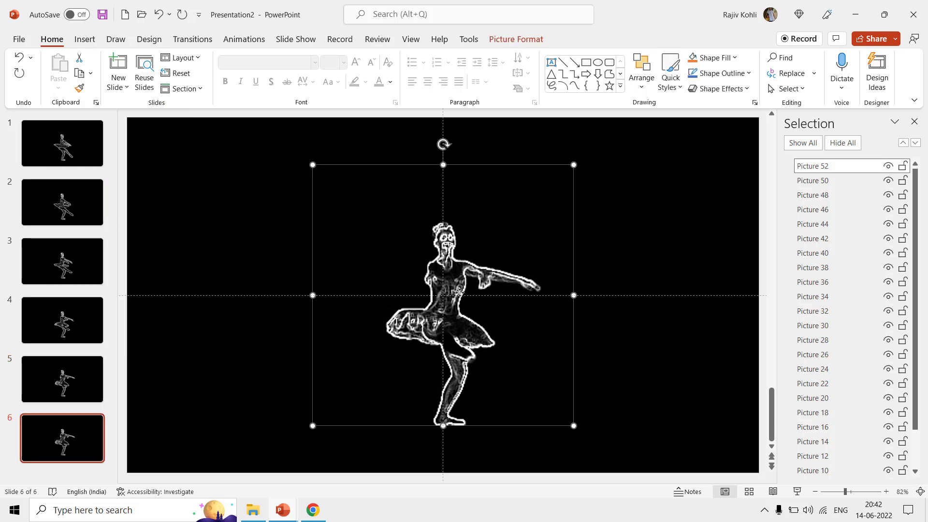
key("Delete")
right_click(53, 425)
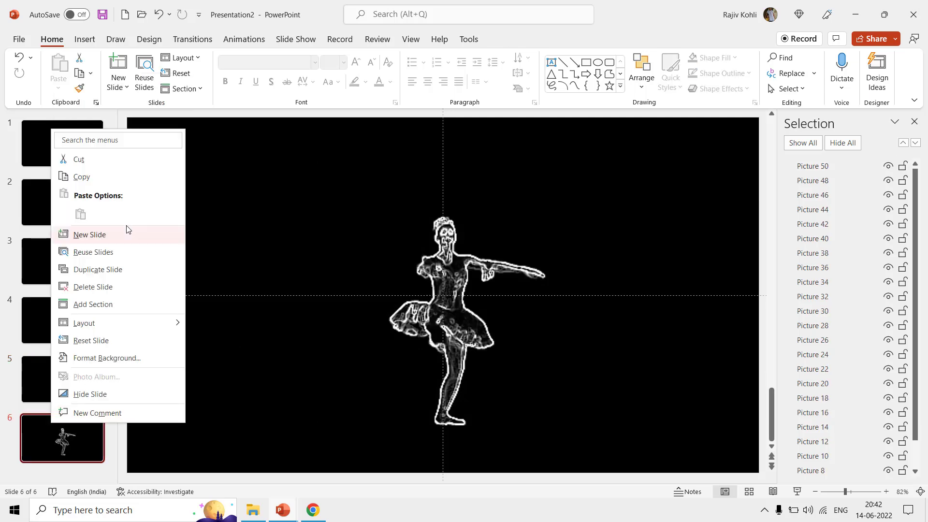
left_click(108, 268)
Remove Pictures 50, 48 and 46 from slides 7–9, creating slides 8 and 9
left_click(449, 290)
key("Delete")
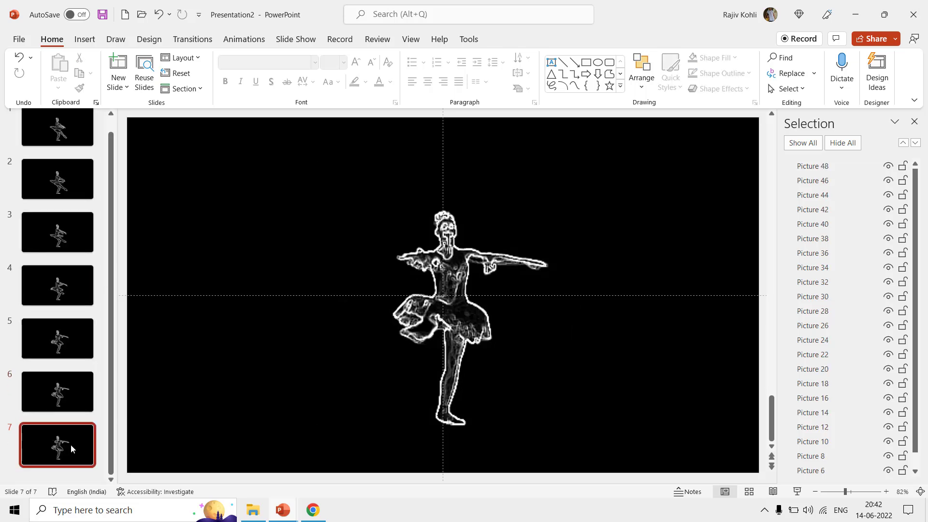
right_click(70, 447)
left_click(123, 291)
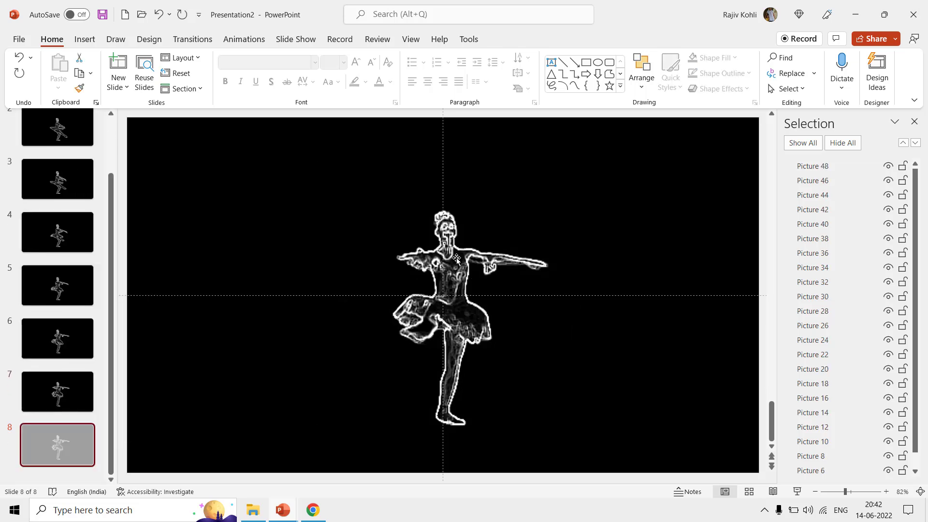
left_click(454, 250)
key("Delete")
right_click(69, 442)
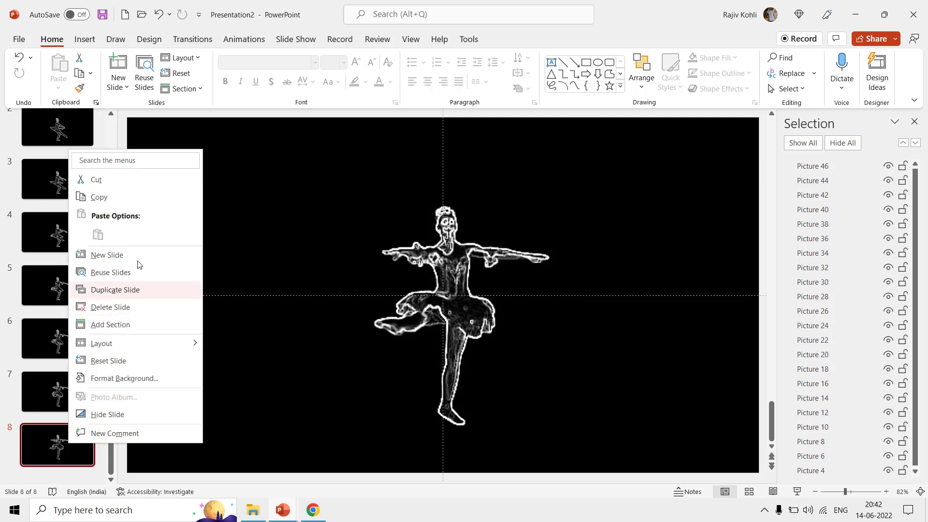
left_click(128, 290)
left_click(450, 268)
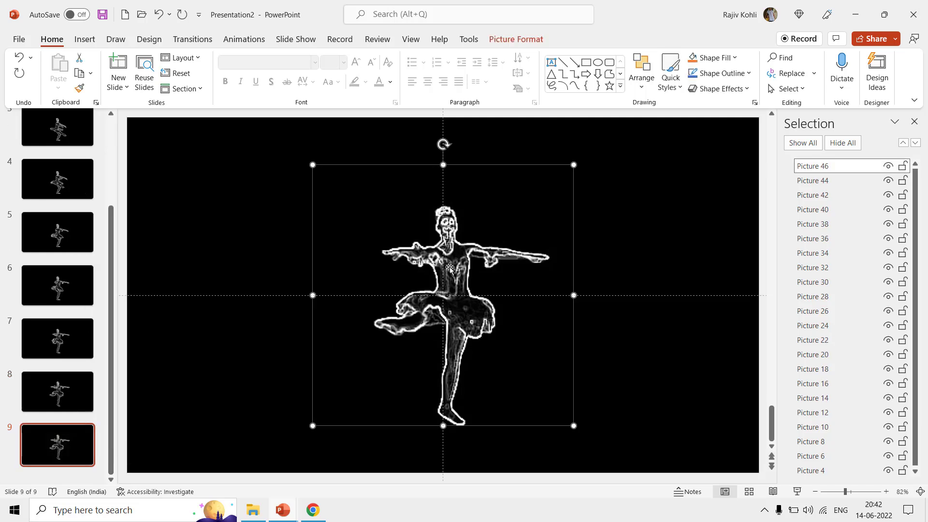
key("Delete")
Keep duplicating slides and deleting each copy's top picture, reaching slide 13 and beyond
right_click(41, 444)
left_click(102, 290)
key("Delete")
right_click(42, 444)
left_click(102, 290)
key("Delete")
right_click(58, 446)
left_click(101, 298)
key("Delete")
right_click(58, 446)
left_click(102, 298)
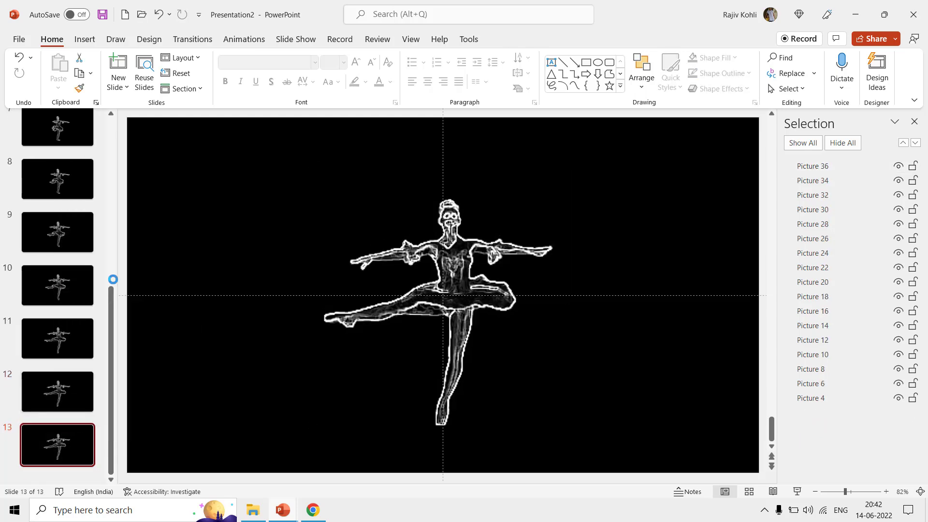
key("Delete")
right_click(44, 449)
left_click(102, 282)
Continue the duplicate-and-delete cycle, removing Pictures 30, 28, 26, 24, 22 and 20
key("Delete")
right_click(59, 444)
left_click(102, 281)
key("Delete")
right_click(58, 444)
left_click(114, 282)
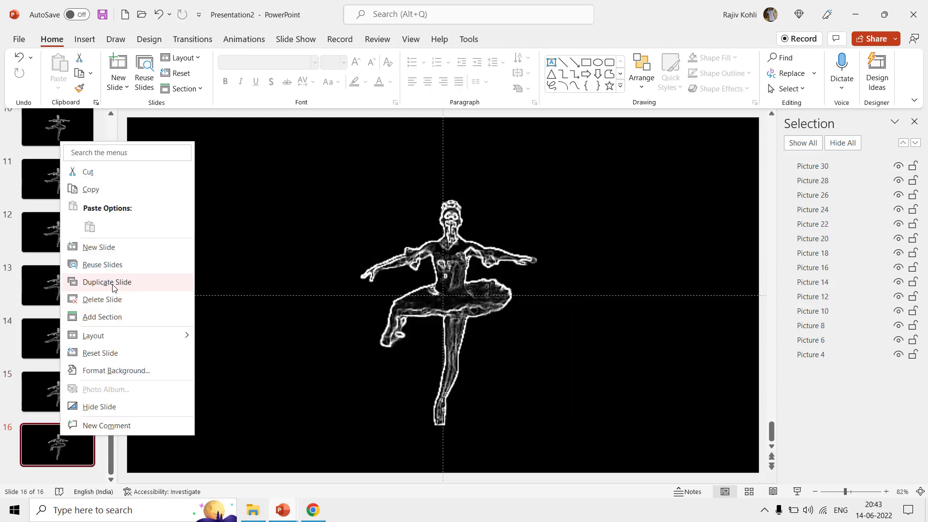
key("Delete")
right_click(69, 444)
left_click(102, 279)
right_click(46, 442)
left_click(102, 290)
right_click(52, 444)
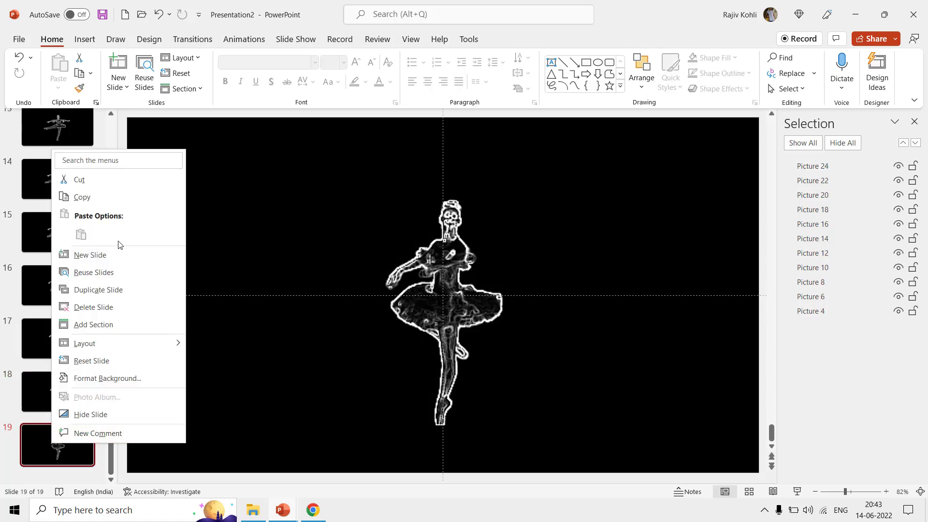
left_click(102, 289)
key("Delete")
Finish by removing Pictures 18 down to 10 and duplicating the last slide as slide 29
right_click(58, 444)
left_click(102, 289)
right_click(58, 445)
left_click(102, 289)
right_click(43, 450)
left_click(102, 289)
key("Delete")
key("Delete")
right_click(65, 439)
left_click(116, 284)
key("Delete")
key("Delete")
left_click(101, 289)
key("Delete")
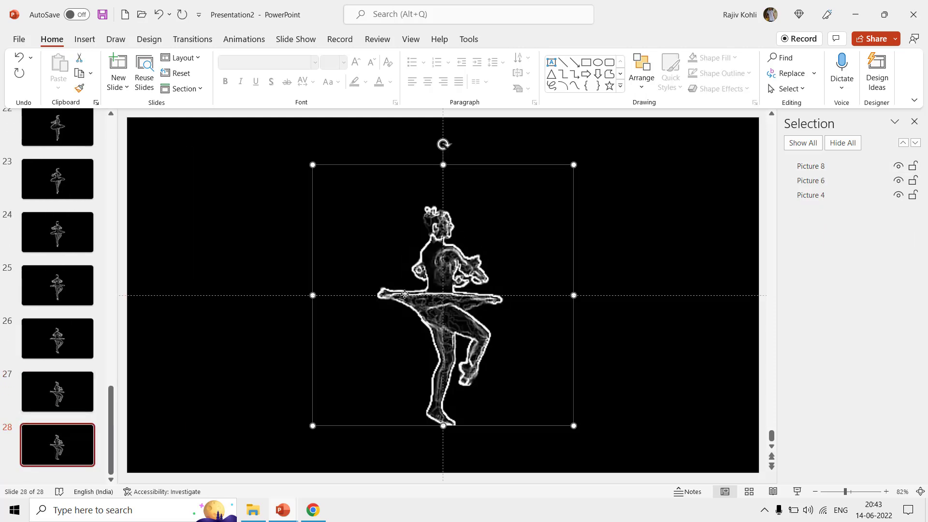
key("Delete")
right_click(58, 443)
left_click(101, 289)
key("Delete")
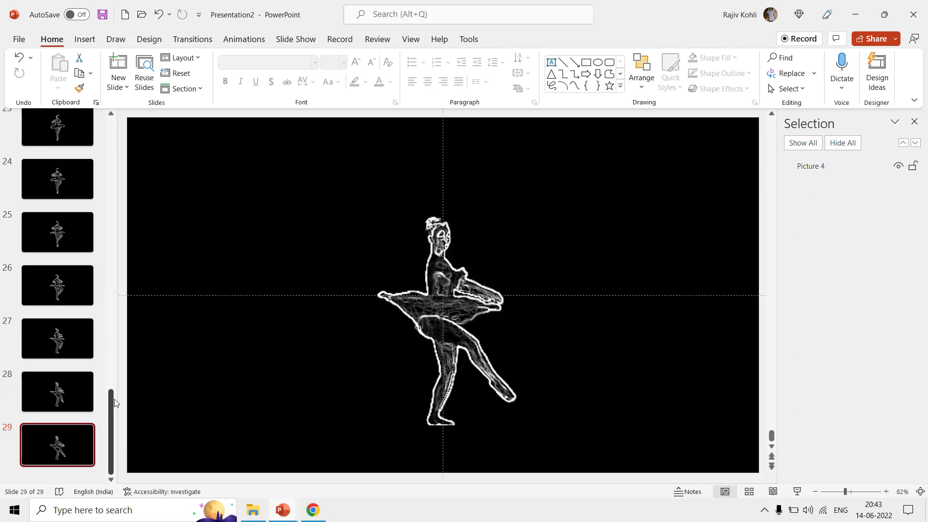
Review the poses on slides 1–6, then select slides 1 through 29
left_click_drag(111, 417, 120, 163)
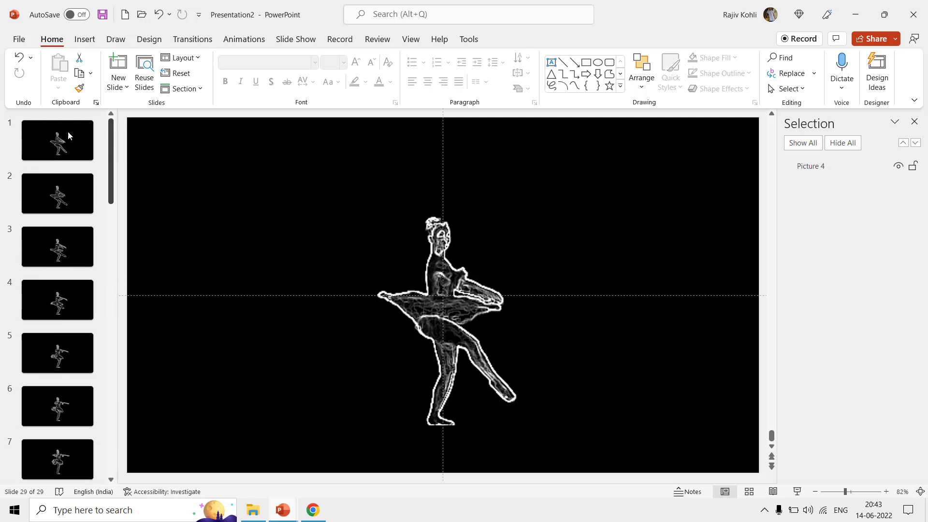
left_click(63, 136)
left_click(46, 188)
left_click(40, 242)
left_click(49, 310)
left_click(46, 357)
left_click(52, 414)
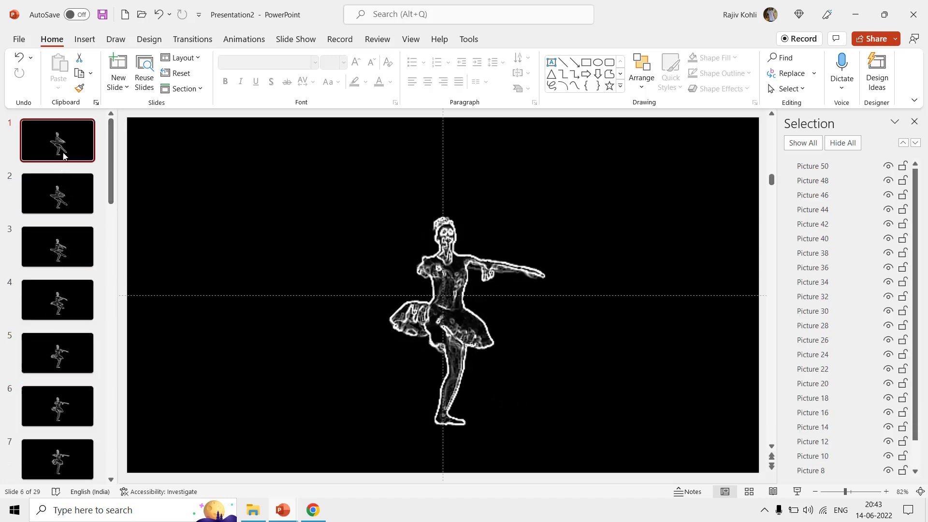
left_click(52, 140)
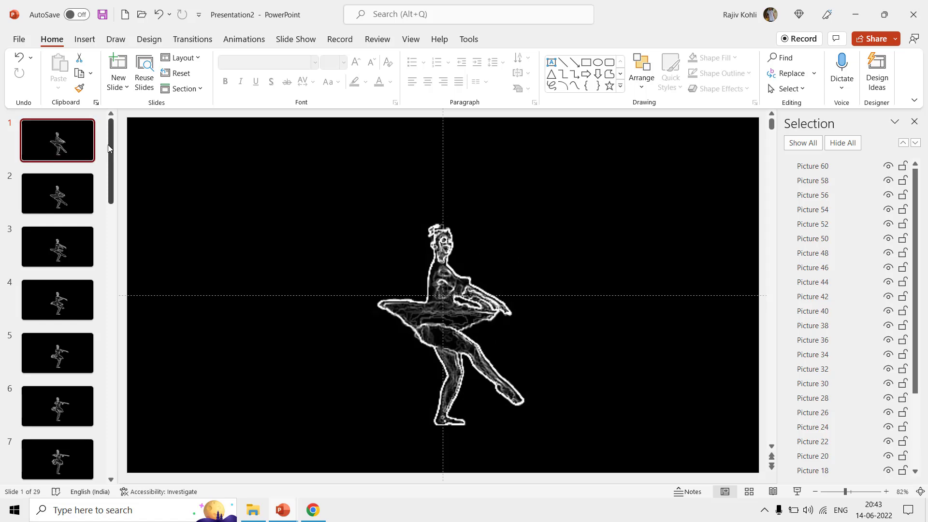
left_click_drag(112, 132, 110, 435)
left_click(57, 457, "shift")
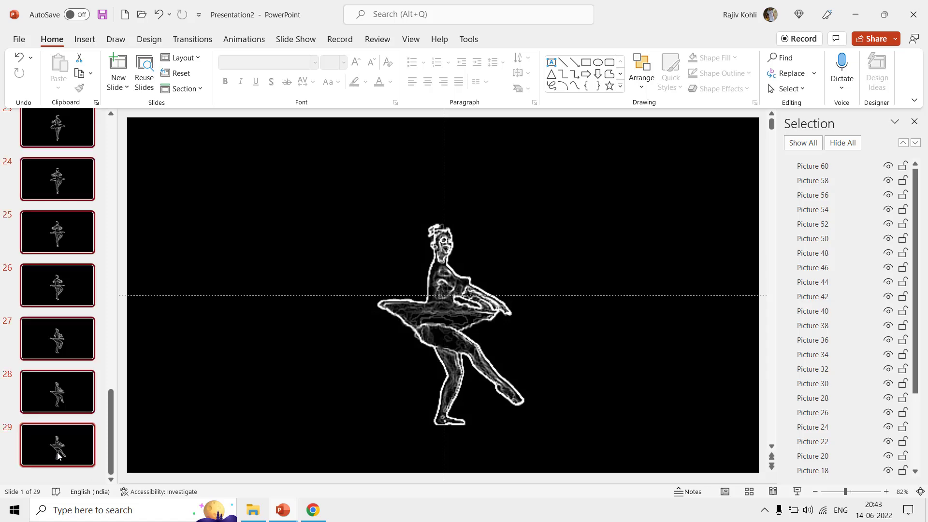
Turn off On Mouse Click and set the After timing to 0.10 seconds
left_click(189, 42)
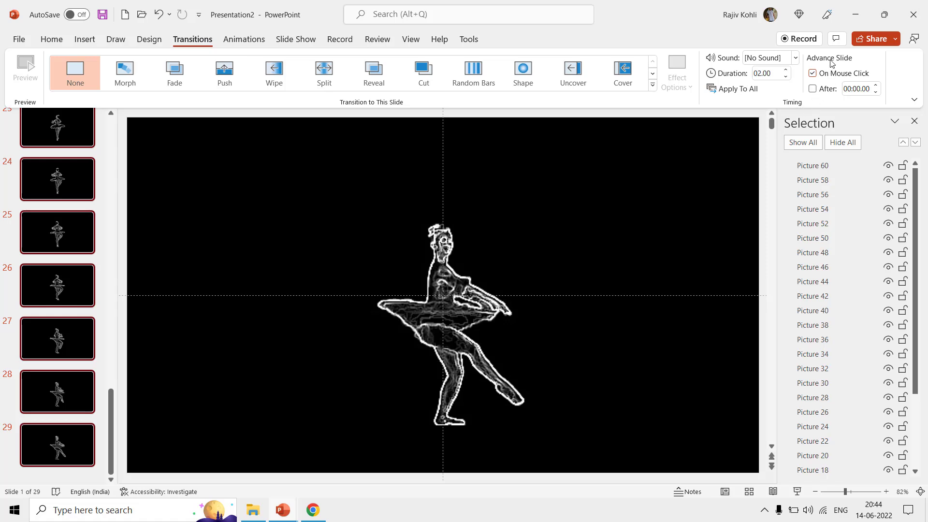
left_click(824, 77)
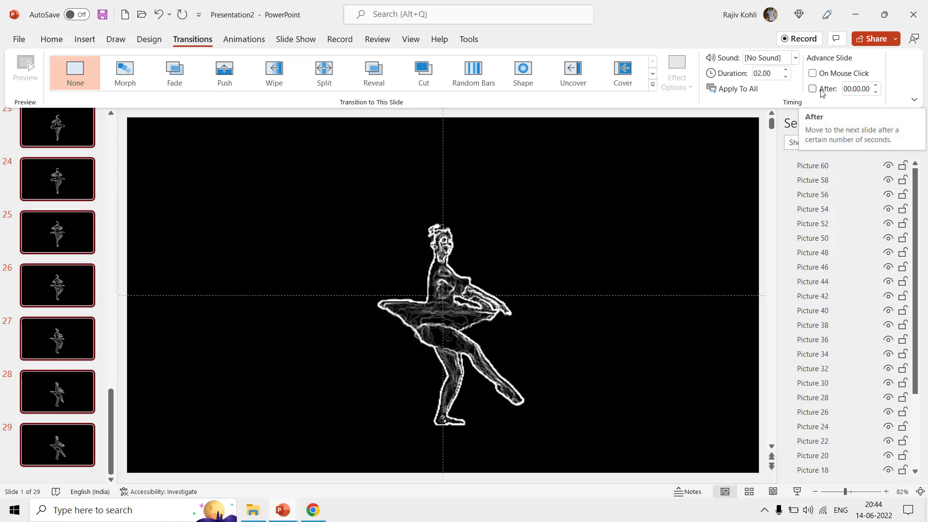
left_click(822, 91)
left_click(867, 89)
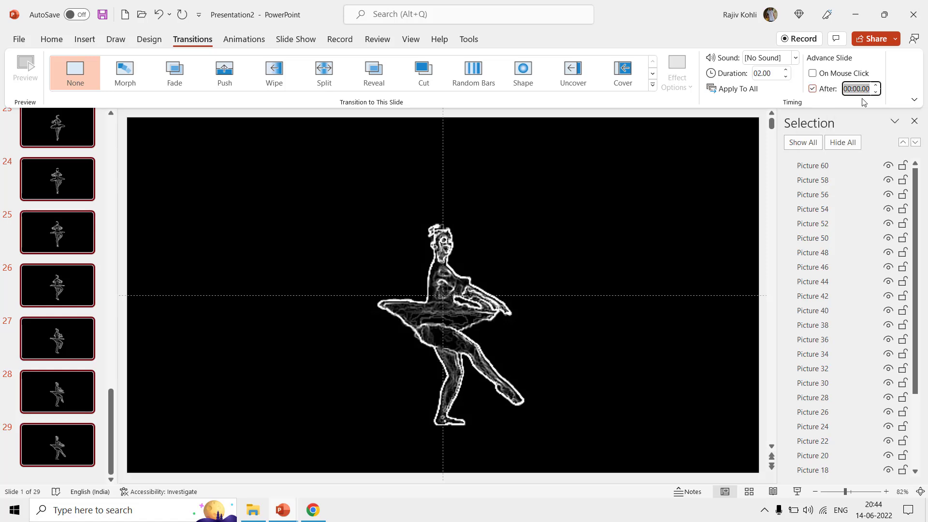
key("BackSpace")
type("1")
key("Return")
scroll(108, 119, "up", 10)
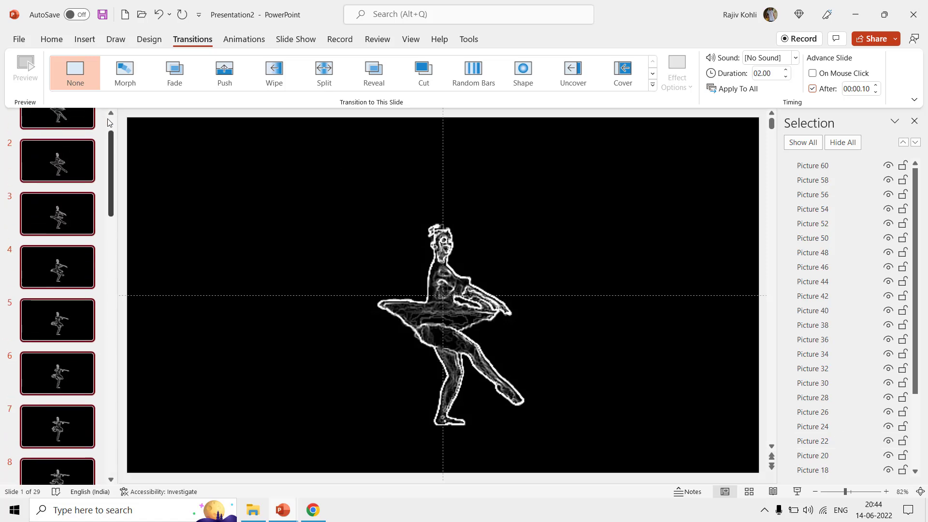
Reselect slides 1–29 and change their After timing from 0.10 to 0.05 seconds
left_click(233, 162)
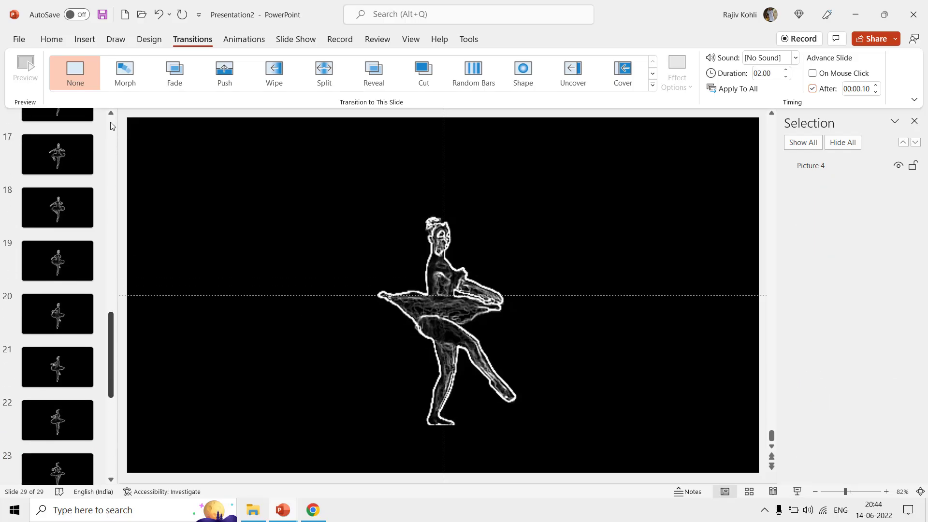
scroll(114, 128, "up", 15)
left_click(68, 134)
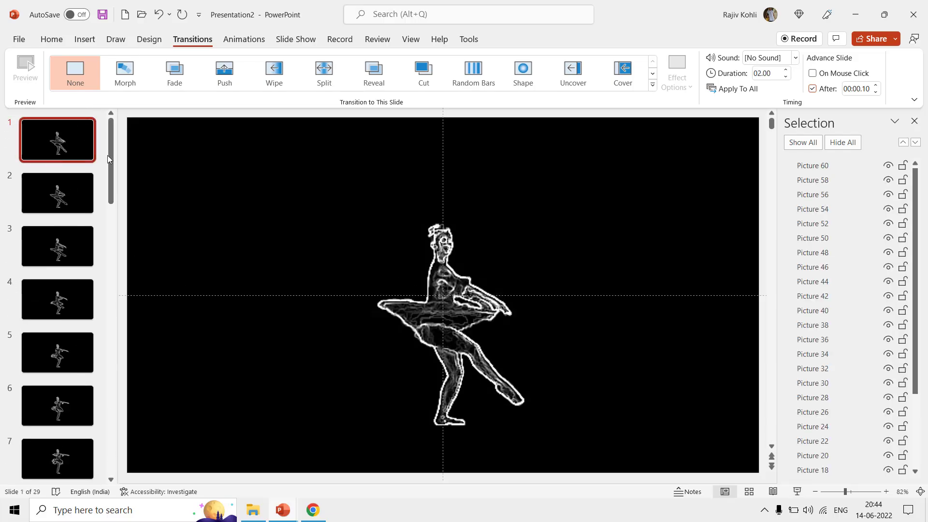
left_click_drag(113, 136, 102, 428)
left_click(53, 450, "shift")
left_click(852, 91)
key("BackSpace")
type(".05")
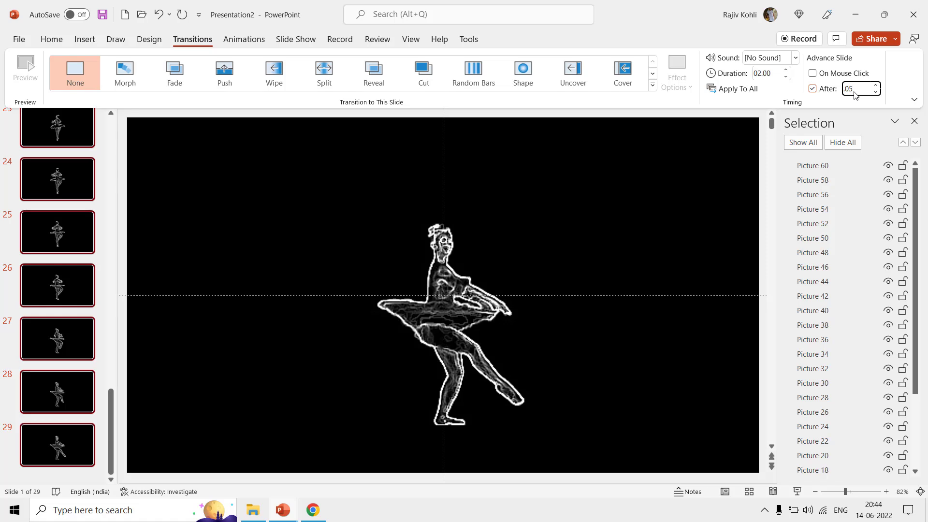
key("Return")
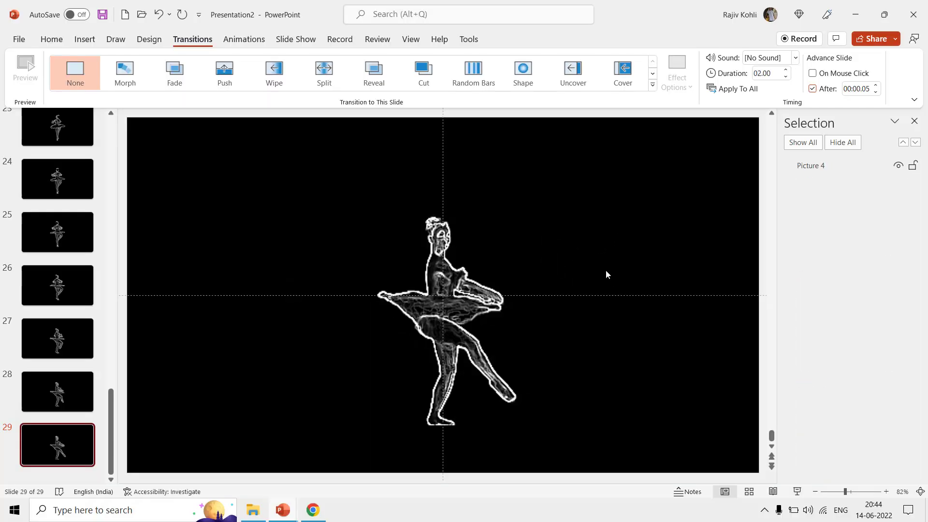
left_click_drag(110, 421, 120, 120)
key("Home")
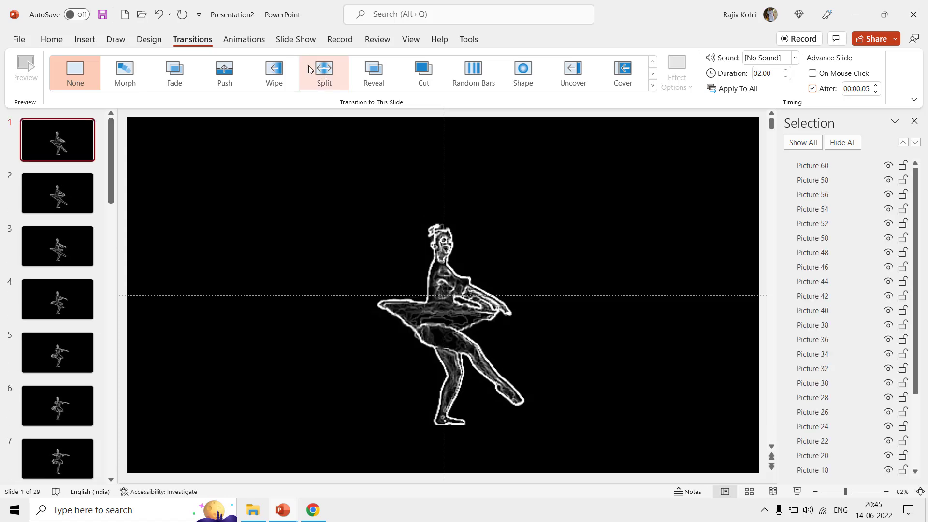
Turn on 'Loop continuously until Esc' in the Set Up Slide Show settings
left_click(292, 42)
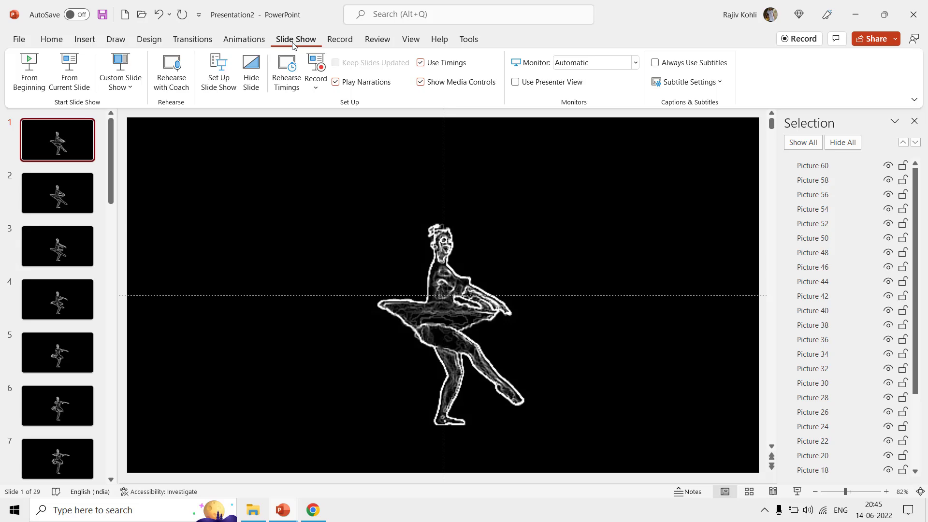
left_click(218, 81)
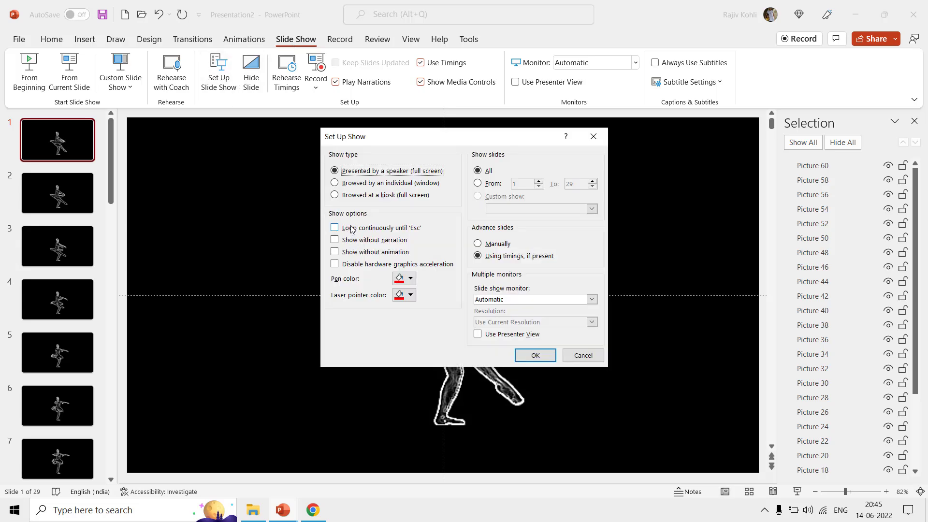
left_click(351, 229)
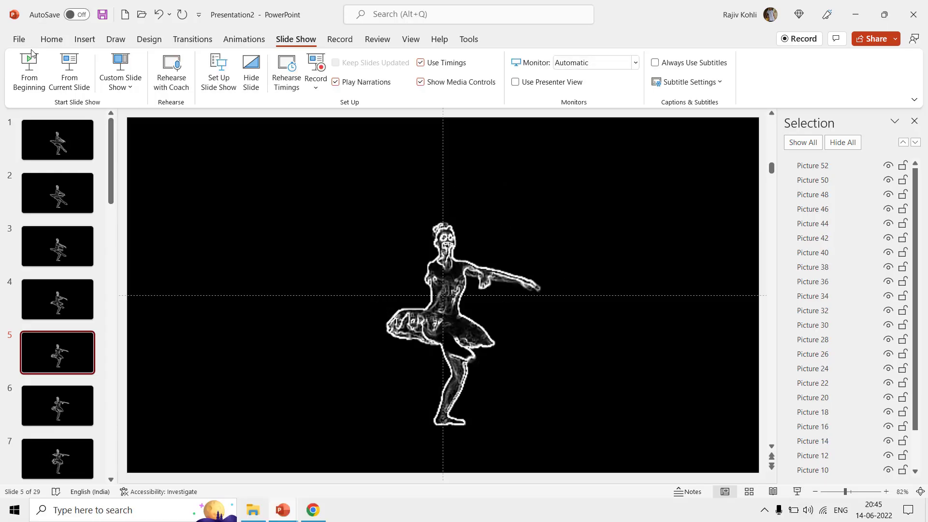
Export a Large 720p animated GIF and save it to the Desktop as Presentation2
left_click(17, 40)
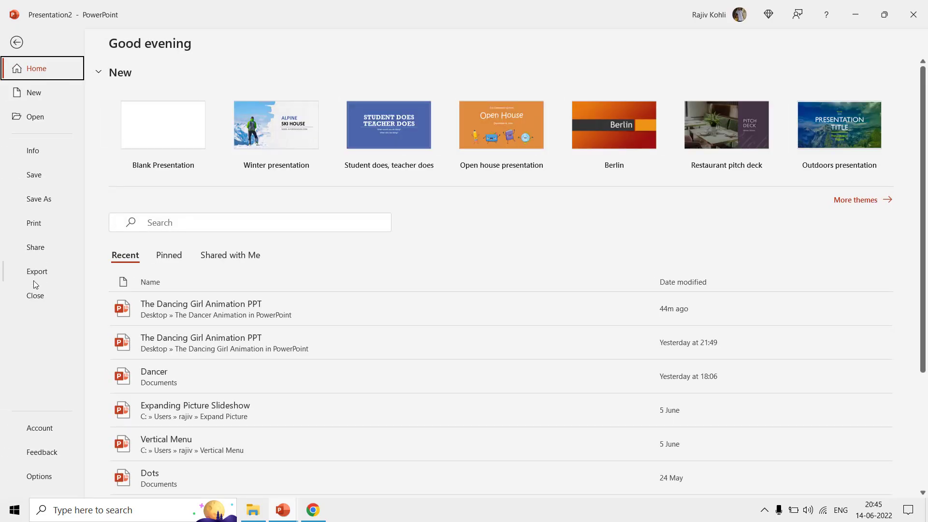
left_click(35, 273)
left_click(199, 150)
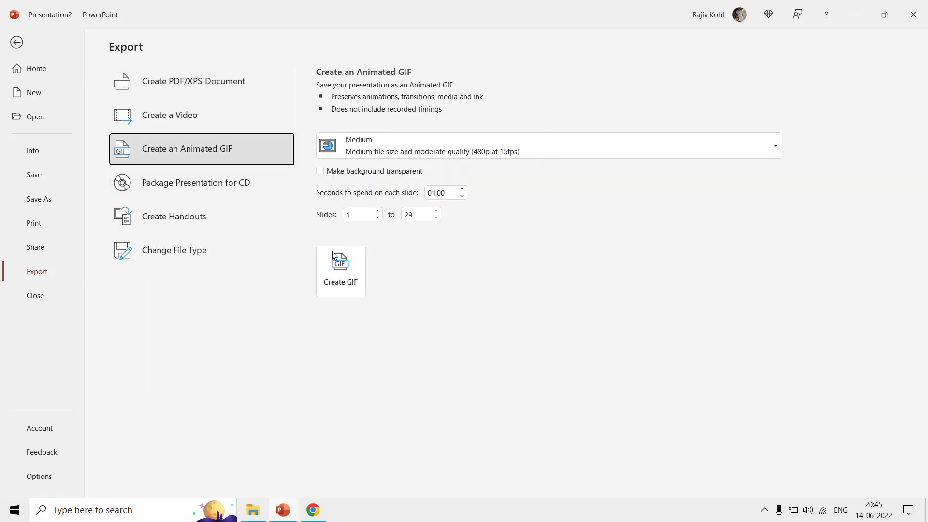
left_click(360, 151)
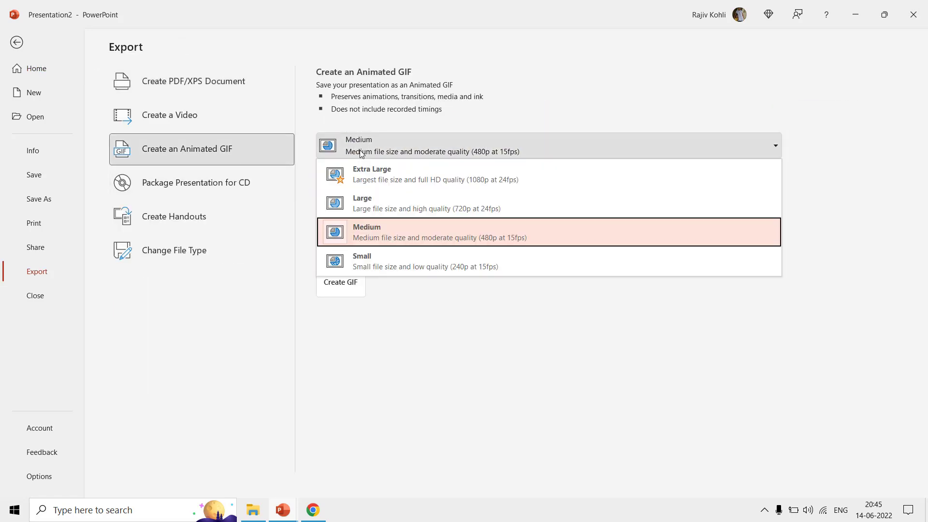
left_click(362, 208)
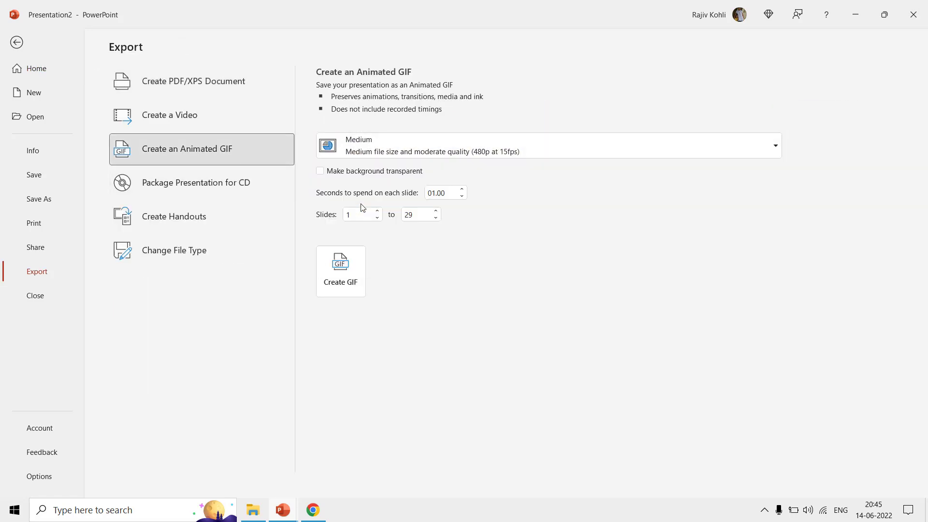
left_click(343, 273)
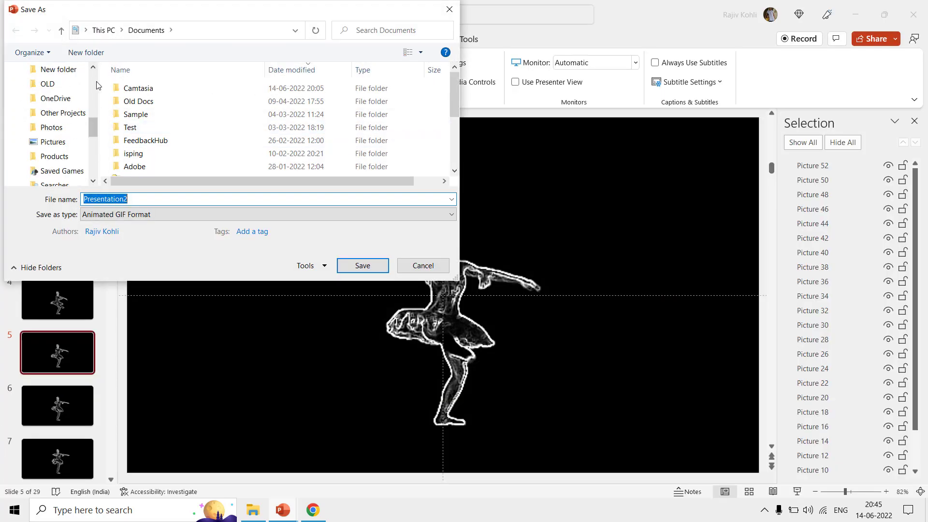
scroll(58, 108, "up", 5)
left_click(44, 112)
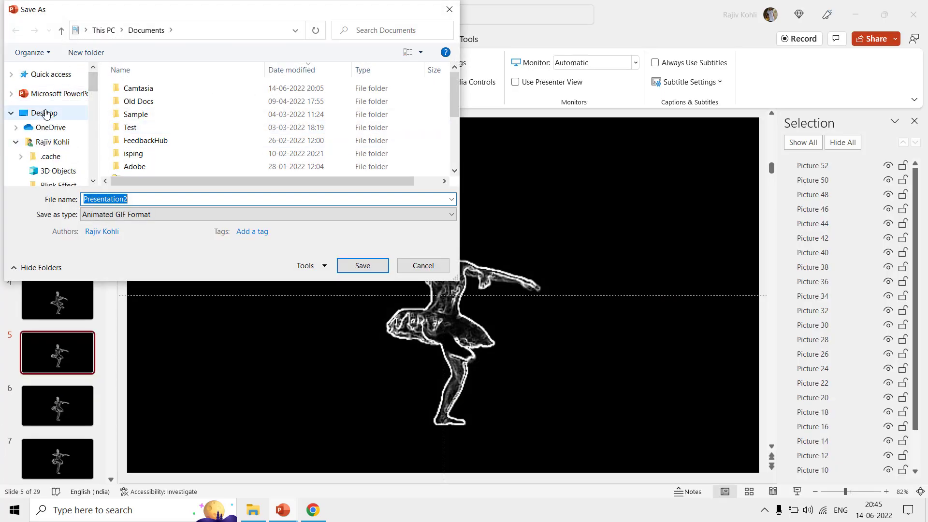
left_click(363, 267)
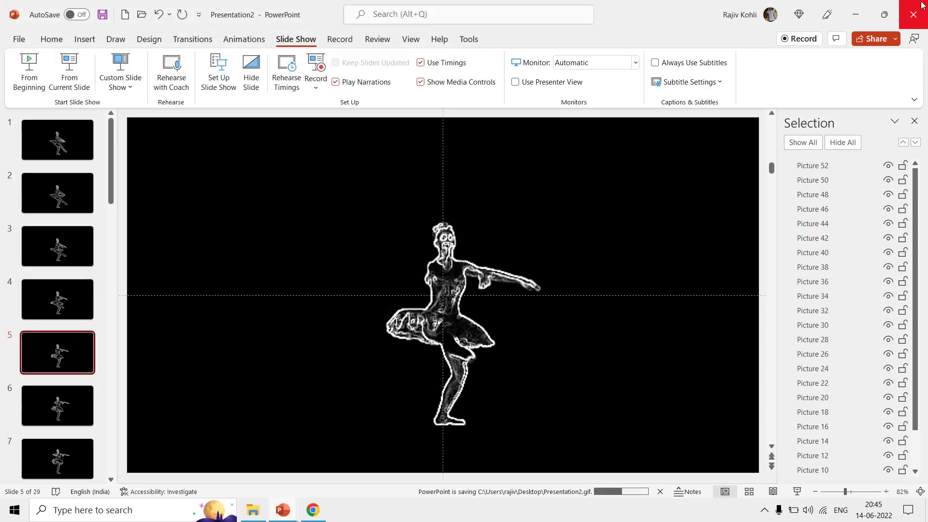
Minimize PowerPoint, File Explorer and Chrome, then open Presentation2.gif from the desktop in Photos
left_click(853, 18)
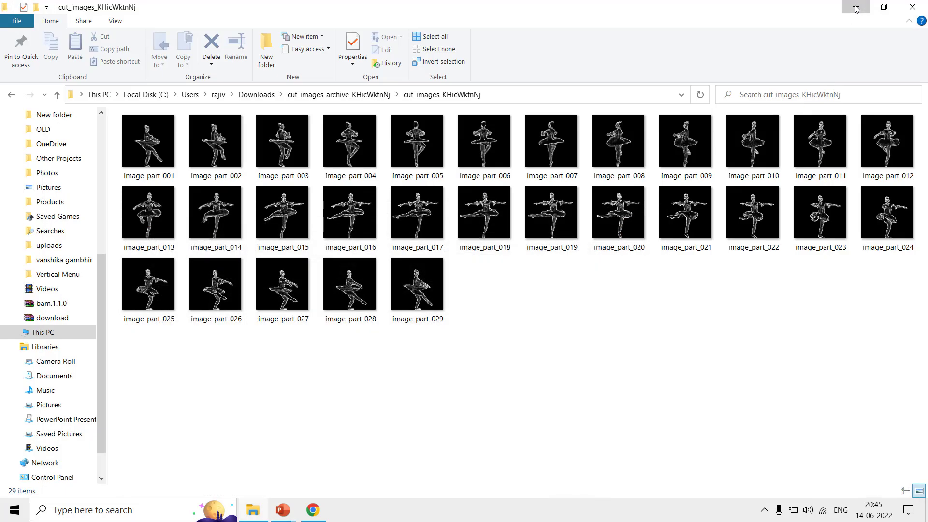
left_click(856, 10)
left_click(859, 15)
left_click(859, 10)
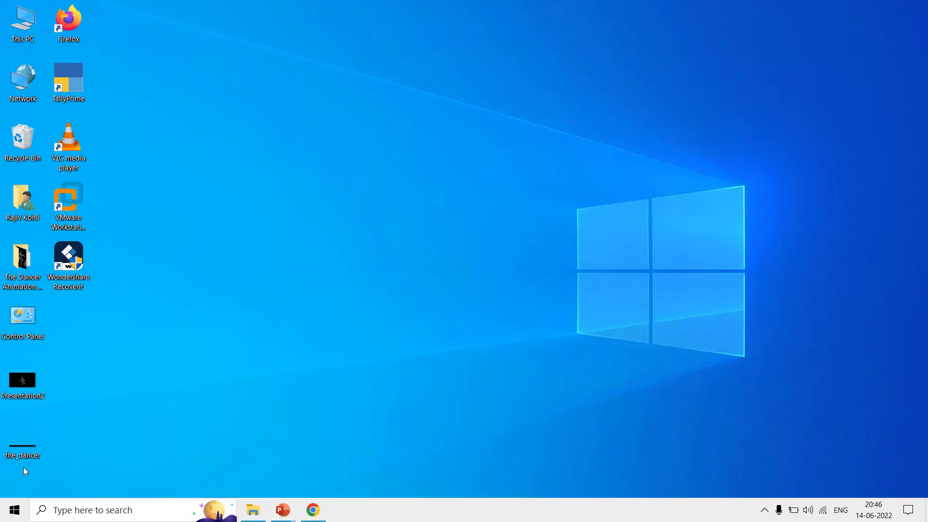
double_click(26, 382)
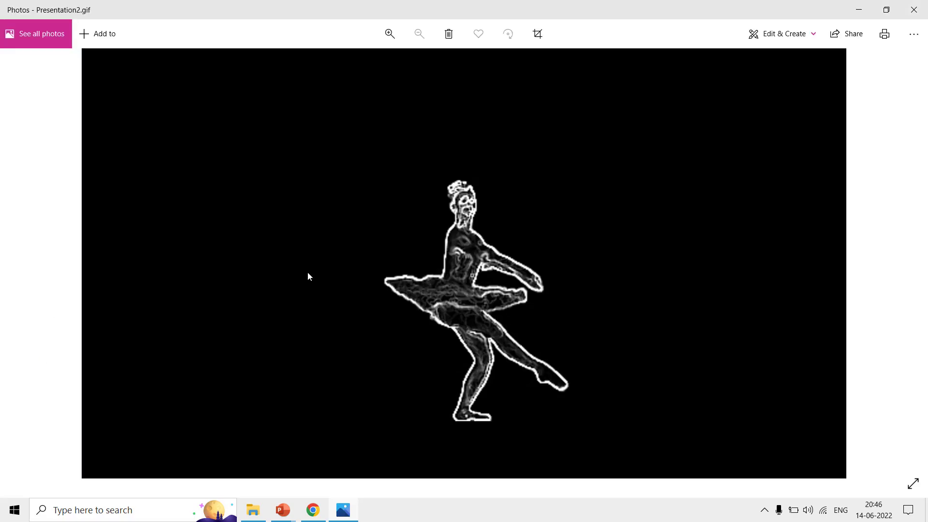